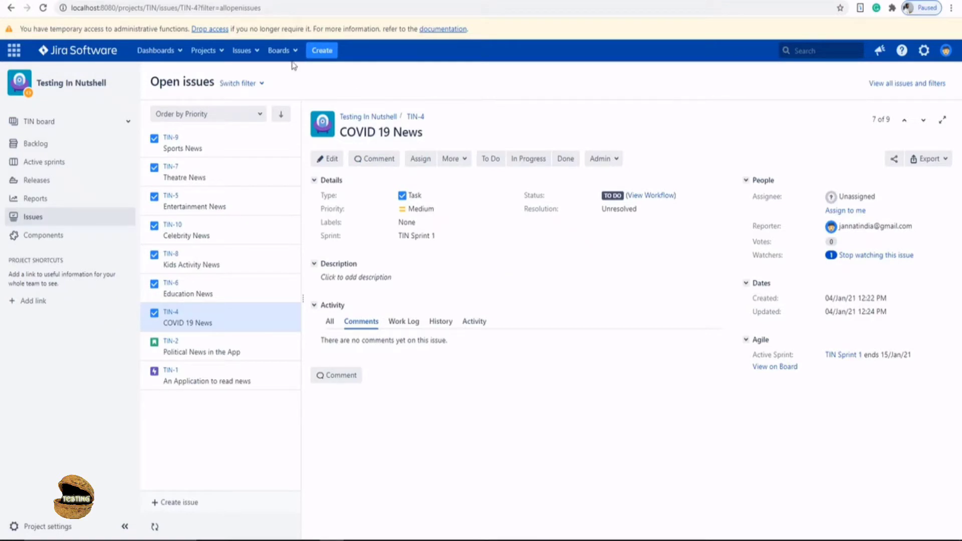
- Open and close a new issue form, then the COVID 19 News edit form, without changes
{"action": "left_click", "coordinate": [323, 52]}
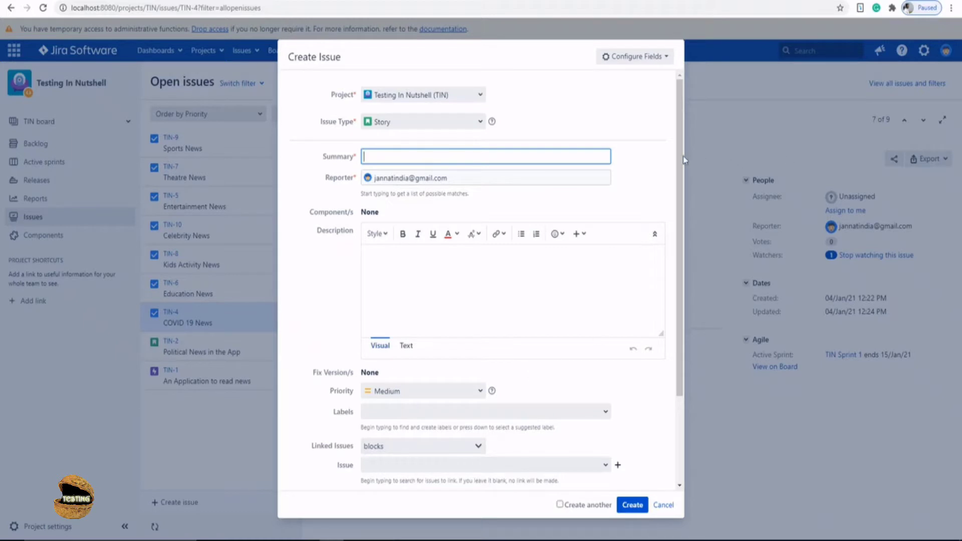
{"action": "left_click_drag", "start_coordinate": [681, 159], "coordinate": [680, 283]}
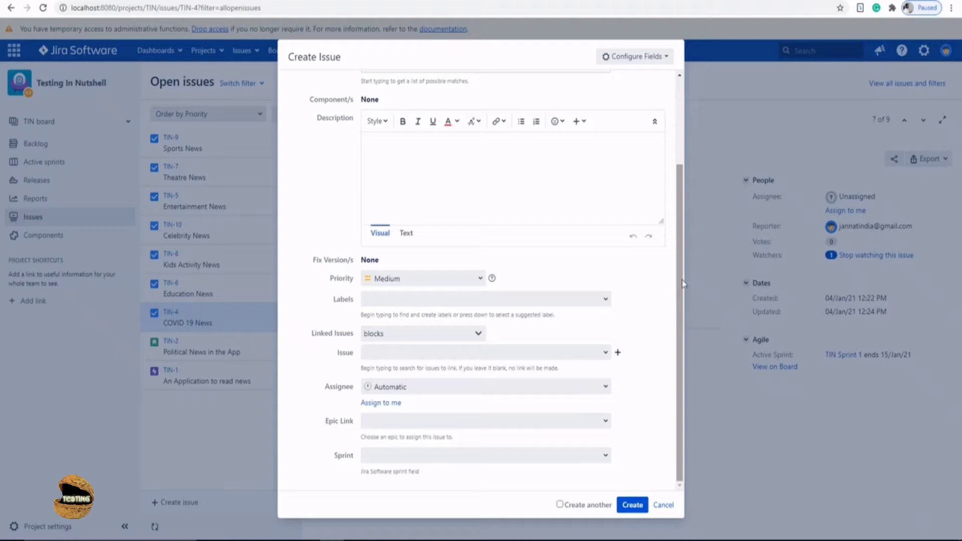
{"action": "left_click_drag", "start_coordinate": [680, 282], "coordinate": [677, 188]}
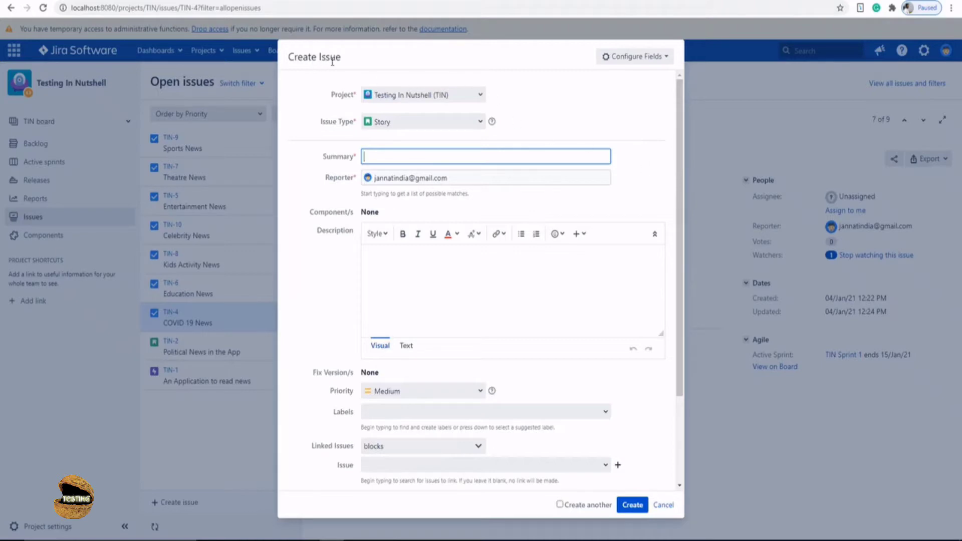
{"action": "left_click", "coordinate": [664, 505]}
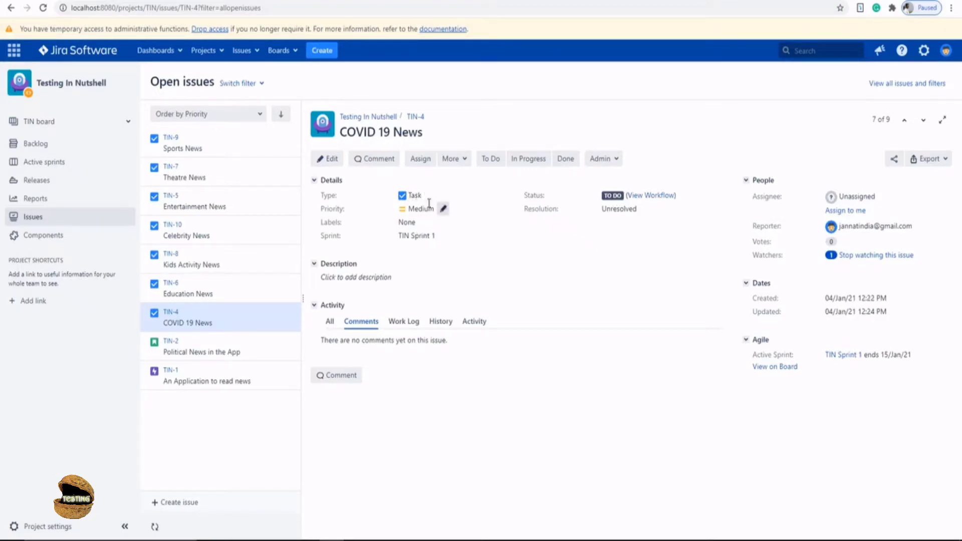
{"action": "left_click", "coordinate": [326, 160]}
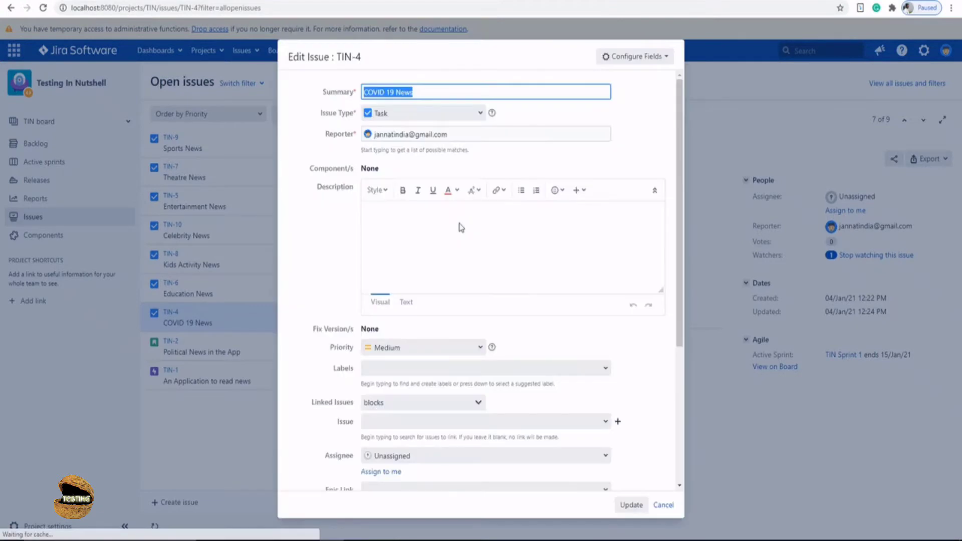
{"action": "left_click", "coordinate": [660, 507]}
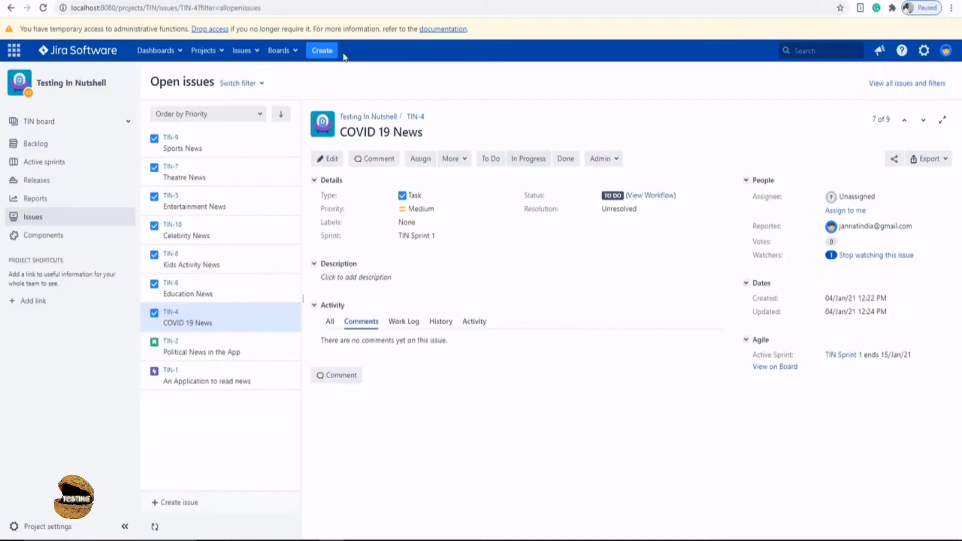
- Start a new Customer Request issue, review its fields, then discard the unsaved draft
{"action": "left_click", "coordinate": [325, 50]}
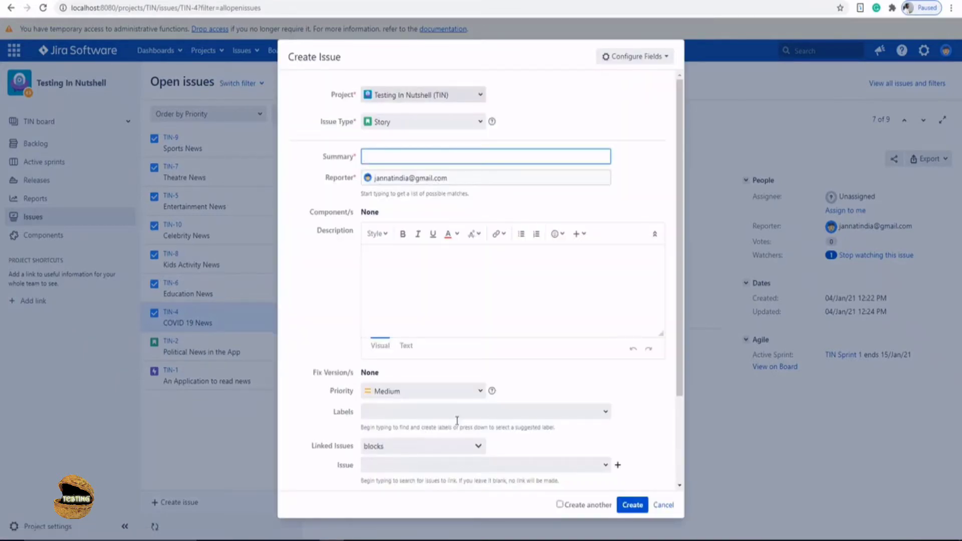
{"action": "scroll", "coordinate": [507, 402], "scroll_direction": "down", "scroll_amount": 3}
{"action": "scroll", "coordinate": [506, 401], "scroll_direction": "up", "scroll_amount": 3}
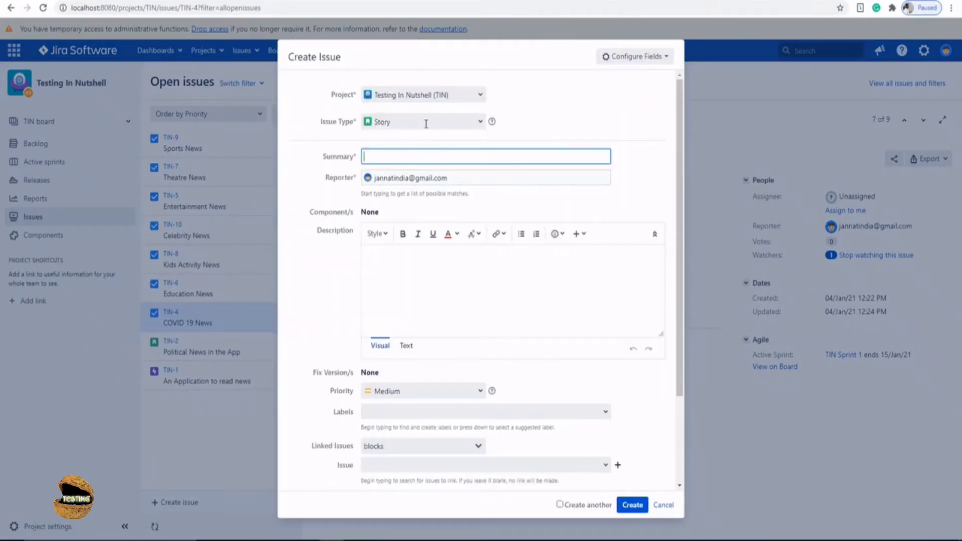
{"action": "left_click", "coordinate": [426, 124]}
{"action": "key", "text": "Return"}
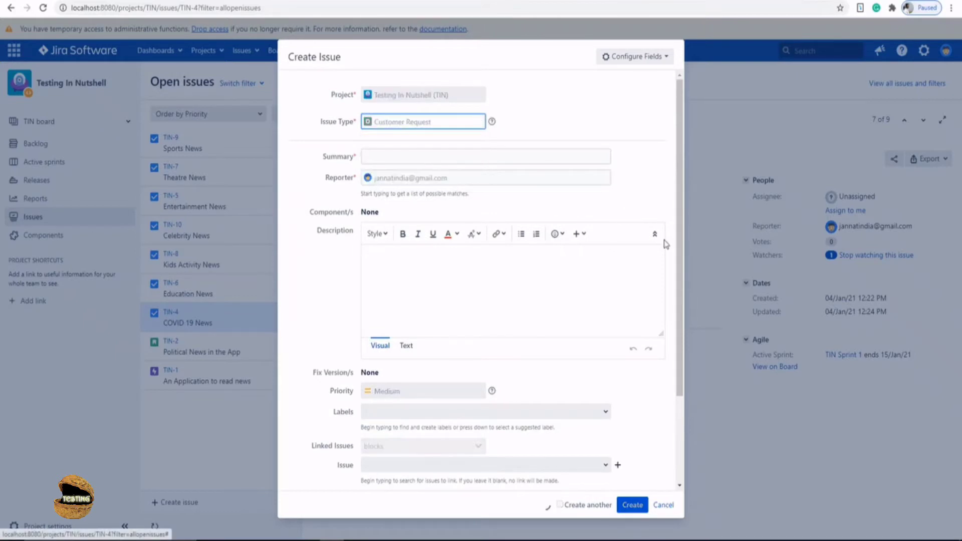
{"action": "scroll", "coordinate": [496, 323], "scroll_direction": "down", "scroll_amount": 2}
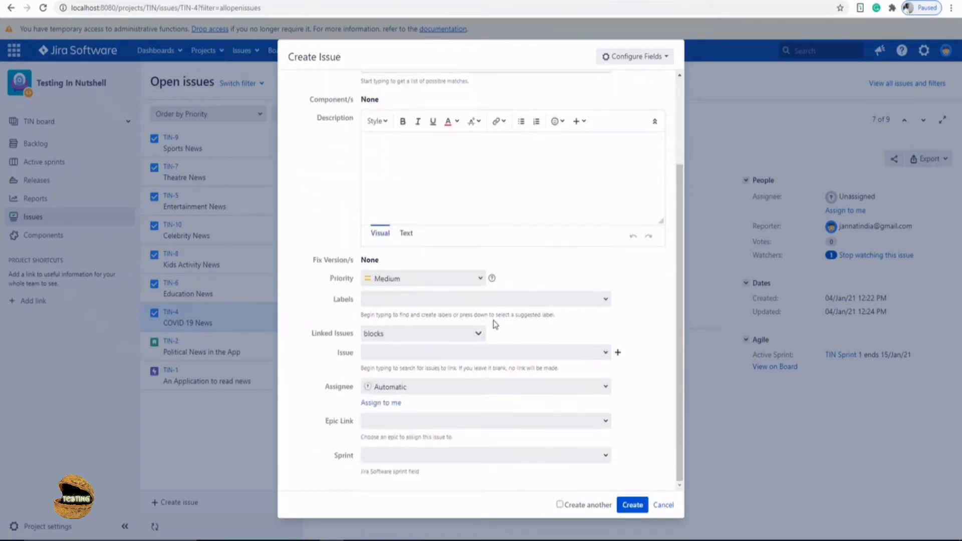
{"action": "scroll", "coordinate": [495, 324], "scroll_direction": "up", "scroll_amount": 2}
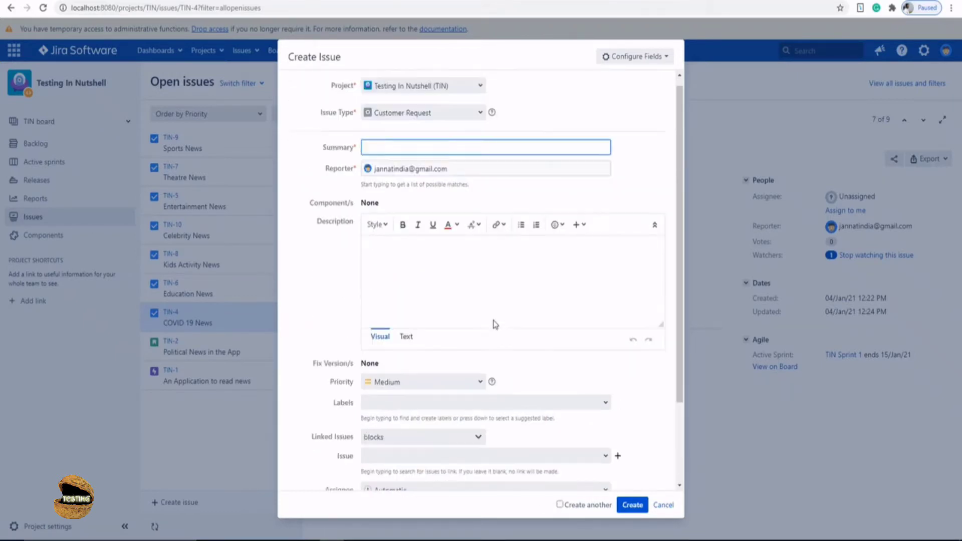
{"action": "left_click", "coordinate": [664, 507]}
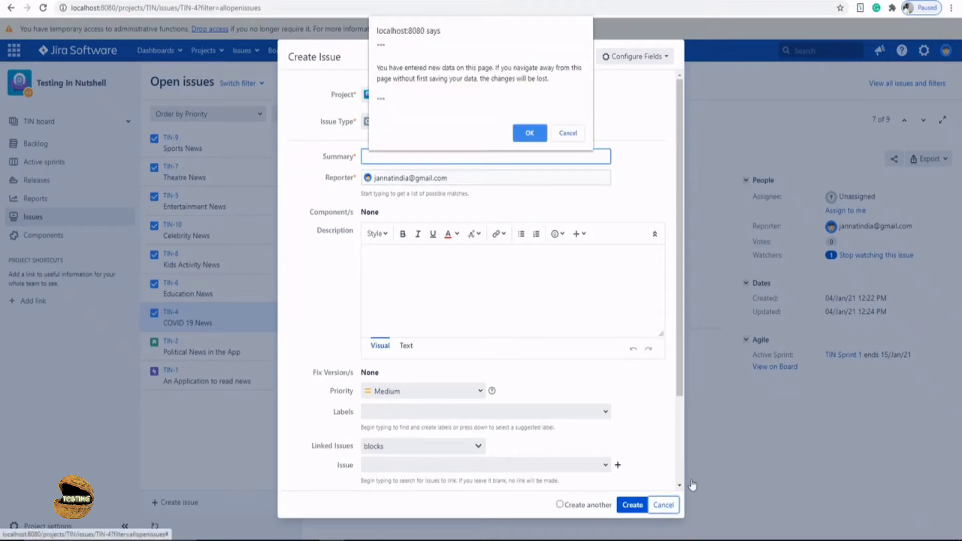
{"action": "left_click", "coordinate": [530, 130]}
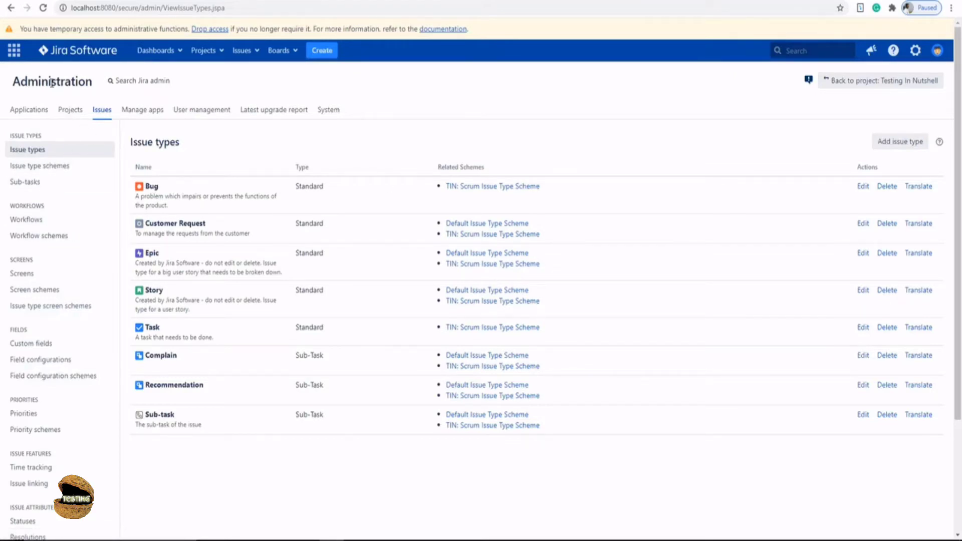
- Go to the View Screens admin page from the SCREENS sidebar section
{"action": "left_click", "coordinate": [33, 274]}
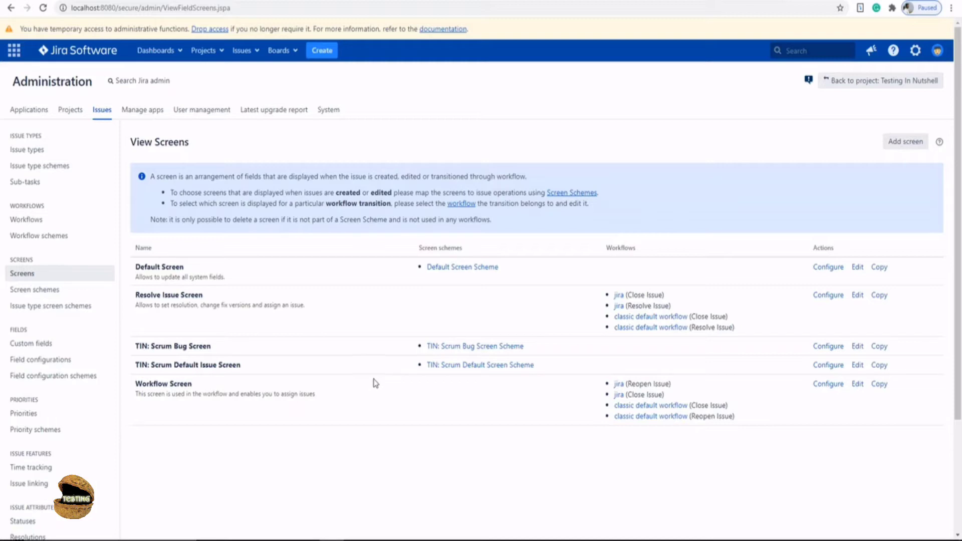
- Add a screen named 'Customer Request Screen', correcting the capital R, and create it
{"action": "left_click", "coordinate": [908, 142]}
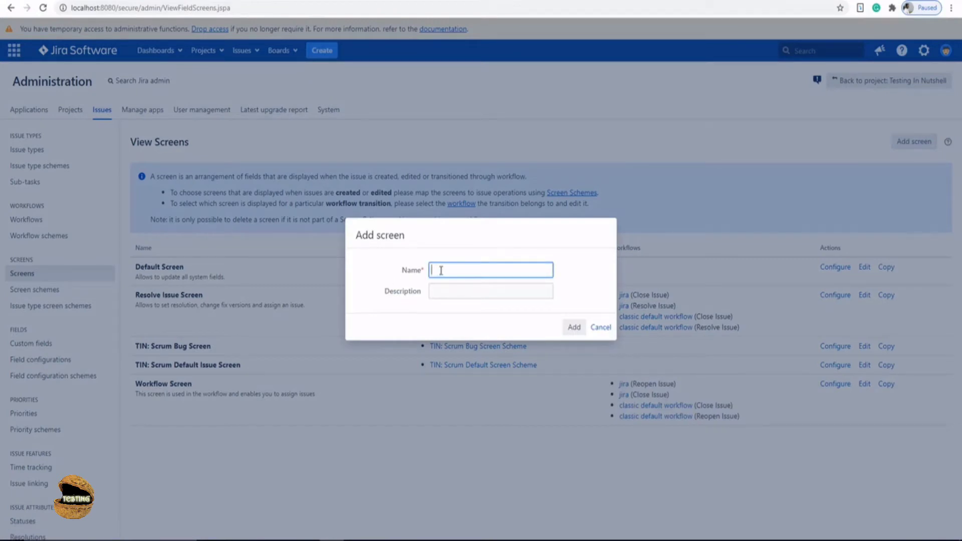
{"action": "type", "text": "Customer request Screen"}
{"action": "left_click", "coordinate": [467, 274]}
{"action": "key", "text": "BackSpace"}
{"action": "type", "text": "R"}
{"action": "left_click", "coordinate": [580, 277]}
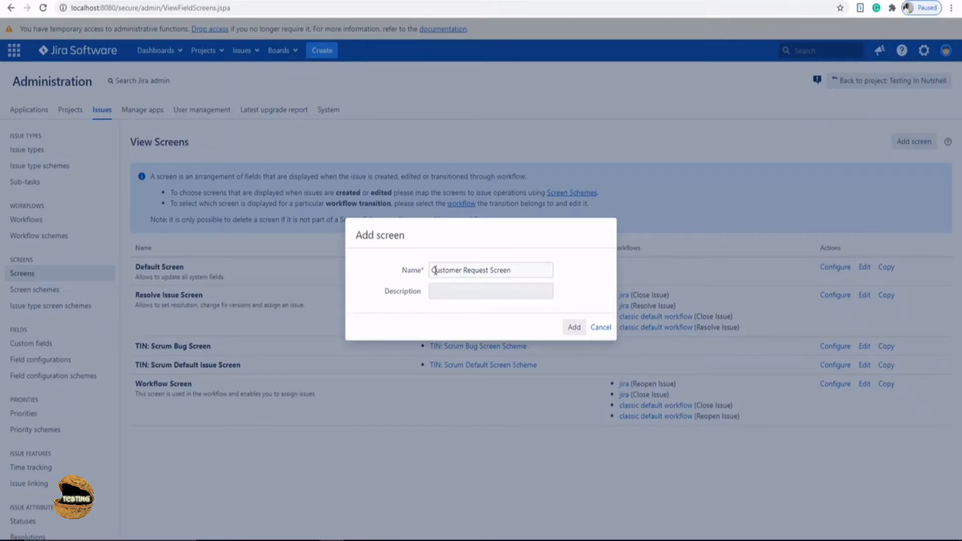
{"action": "left_click_drag", "start_coordinate": [433, 270], "coordinate": [564, 276]}
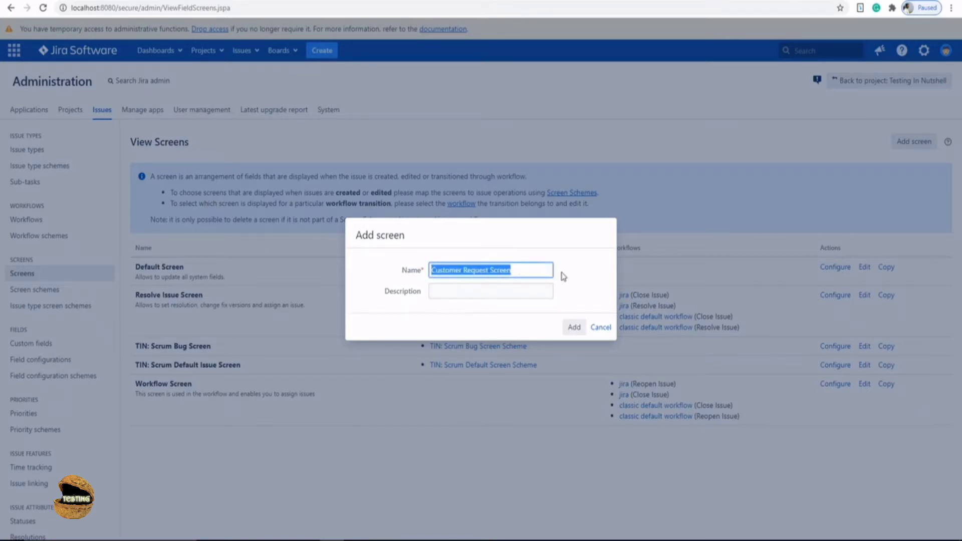
{"action": "left_click", "coordinate": [564, 276]}
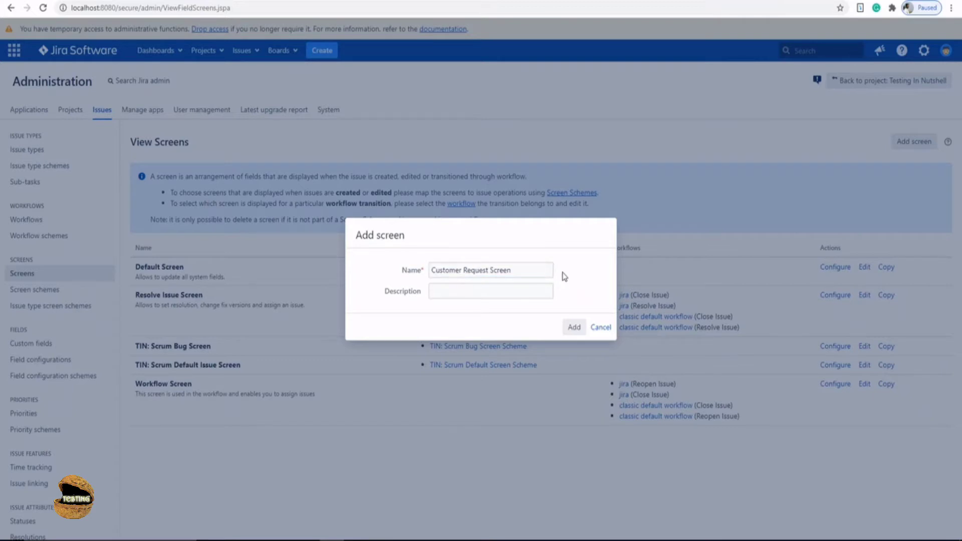
{"action": "left_click", "coordinate": [575, 327]}
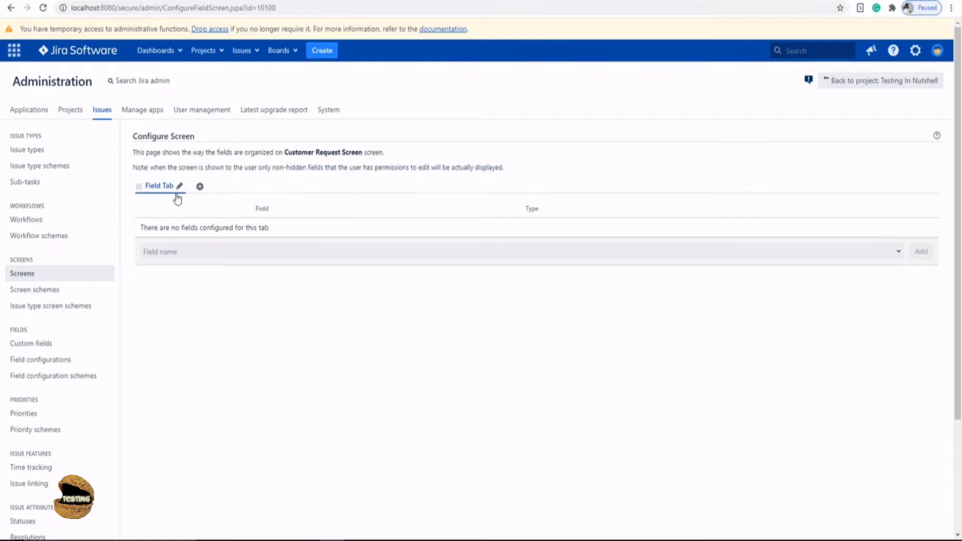
- Add the Summary and Description fields to the Customer Request Screen
{"action": "left_click", "coordinate": [183, 255]}
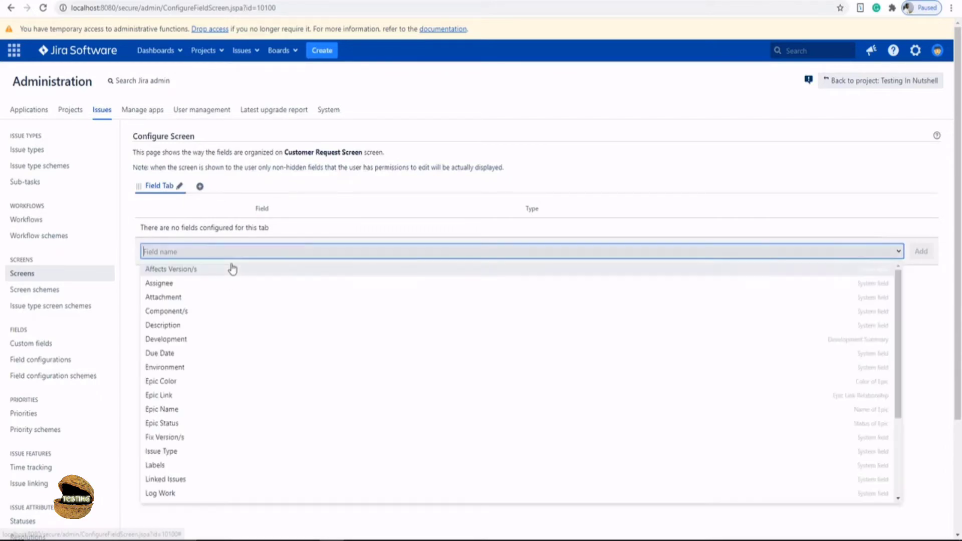
{"action": "type", "text": "suma"}
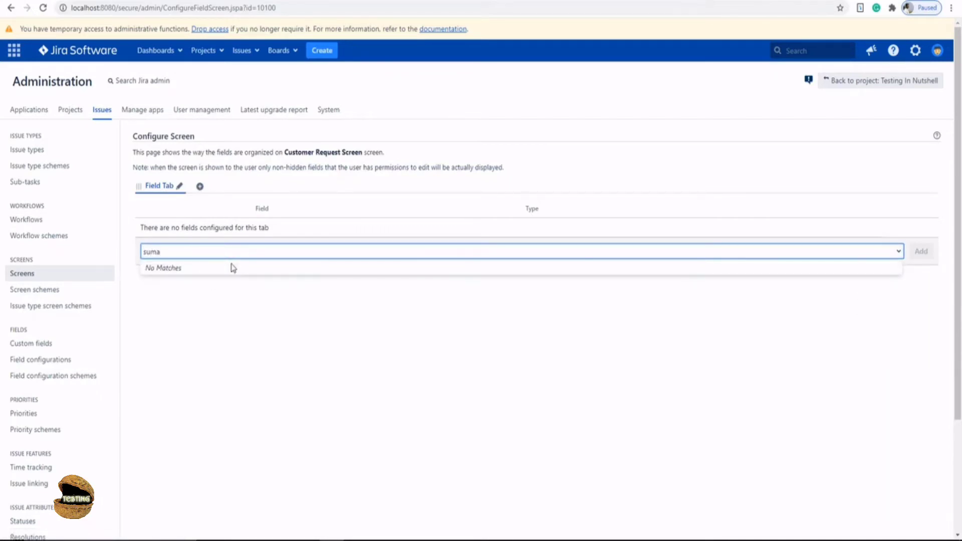
{"action": "key", "text": "BackSpace"}
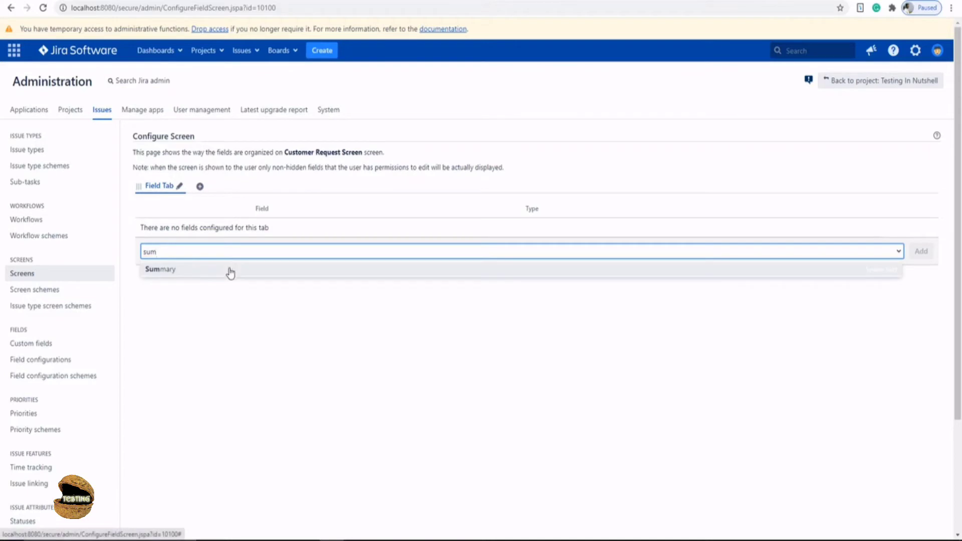
{"action": "left_click", "coordinate": [228, 269]}
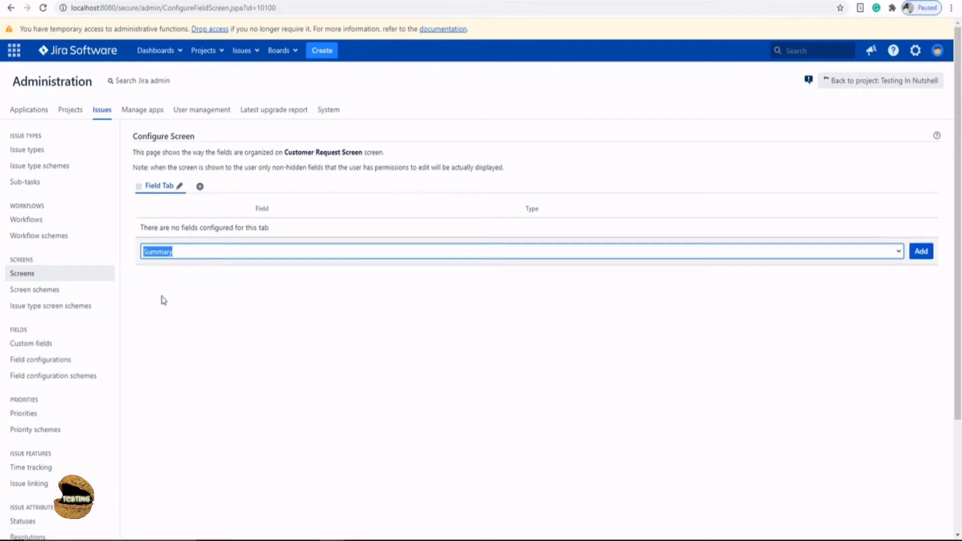
{"action": "left_click", "coordinate": [922, 251]}
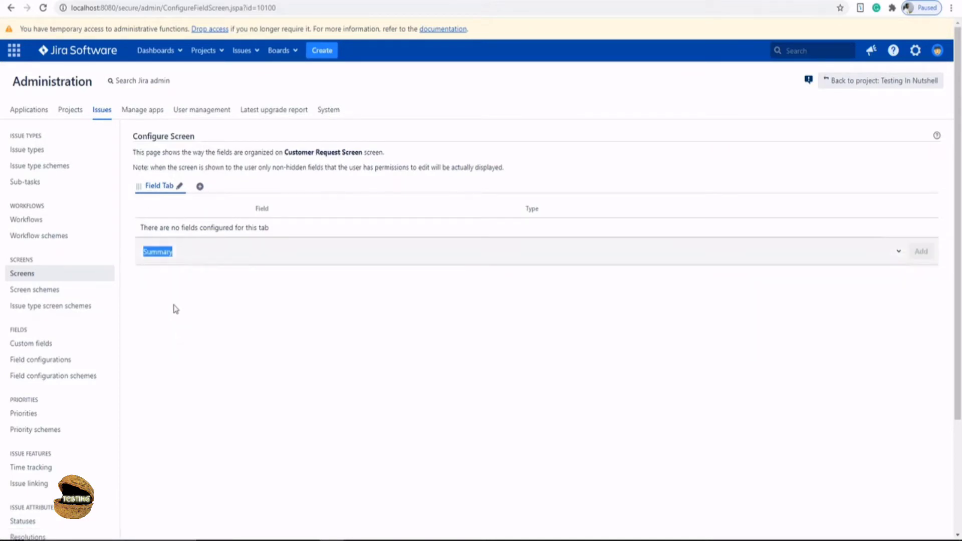
{"action": "type", "text": "des"}
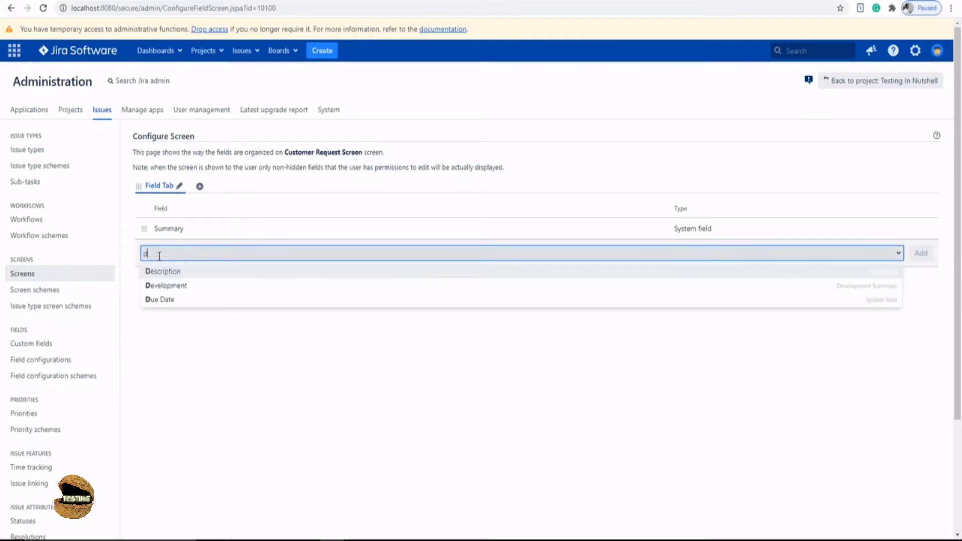
{"action": "left_click", "coordinate": [242, 271]}
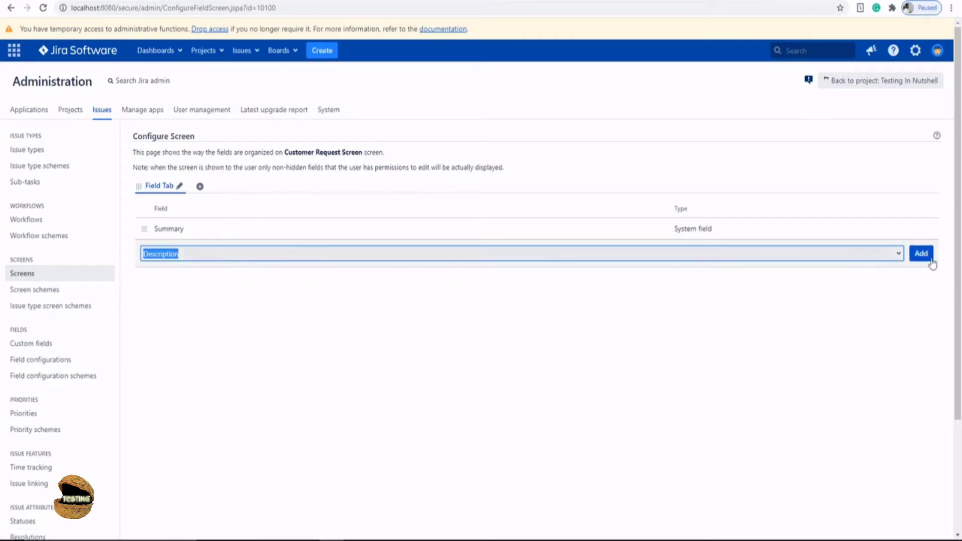
{"action": "left_click", "coordinate": [933, 258]}
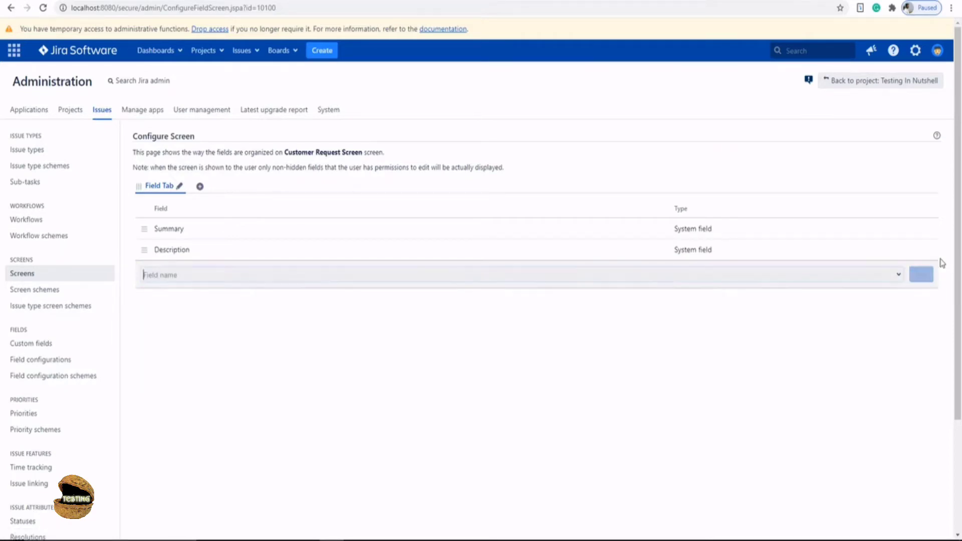
- Add Reporter, Assignee and Due Date fields, then go to the Screen schemes list
{"action": "type", "text": "rep"}
{"action": "left_click", "coordinate": [389, 293]}
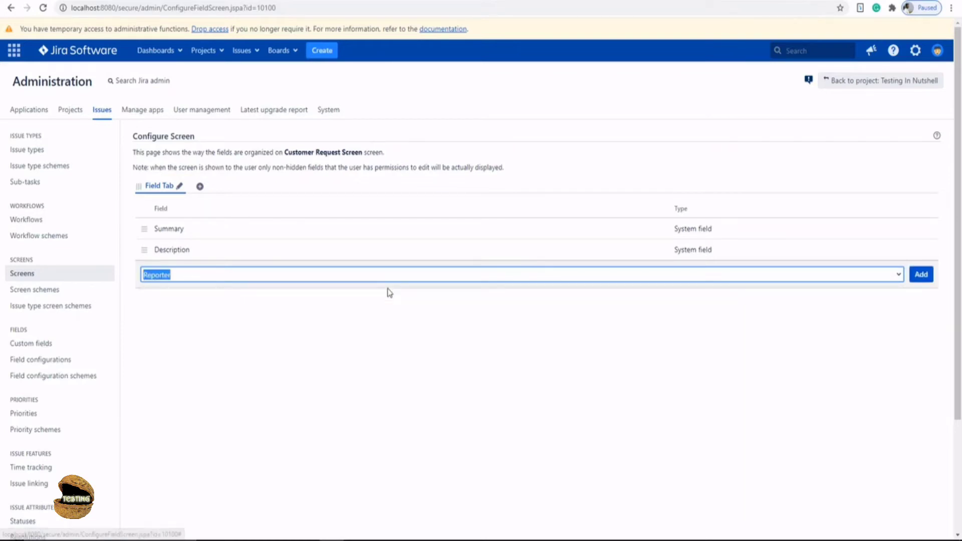
{"action": "key", "text": "Return"}
{"action": "type", "text": "assig"}
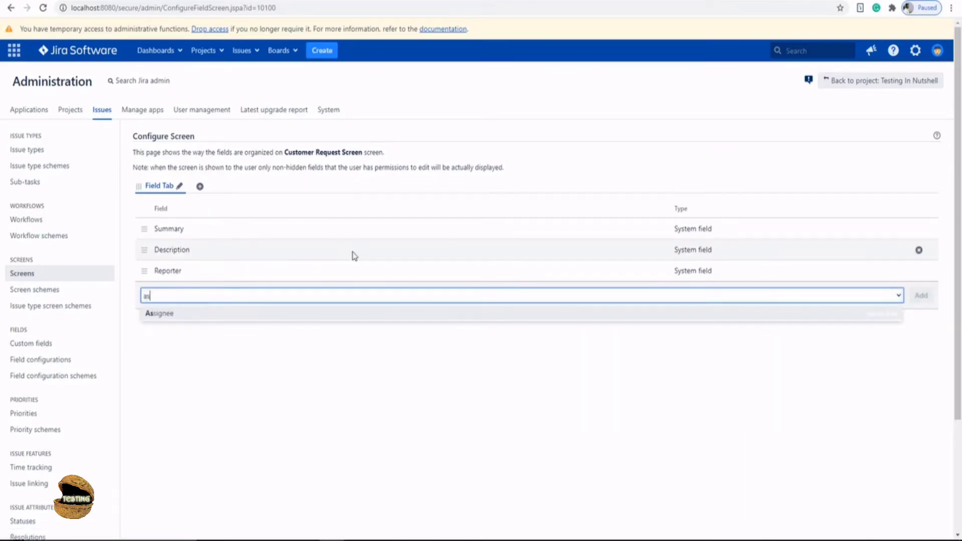
{"action": "left_click", "coordinate": [354, 321]}
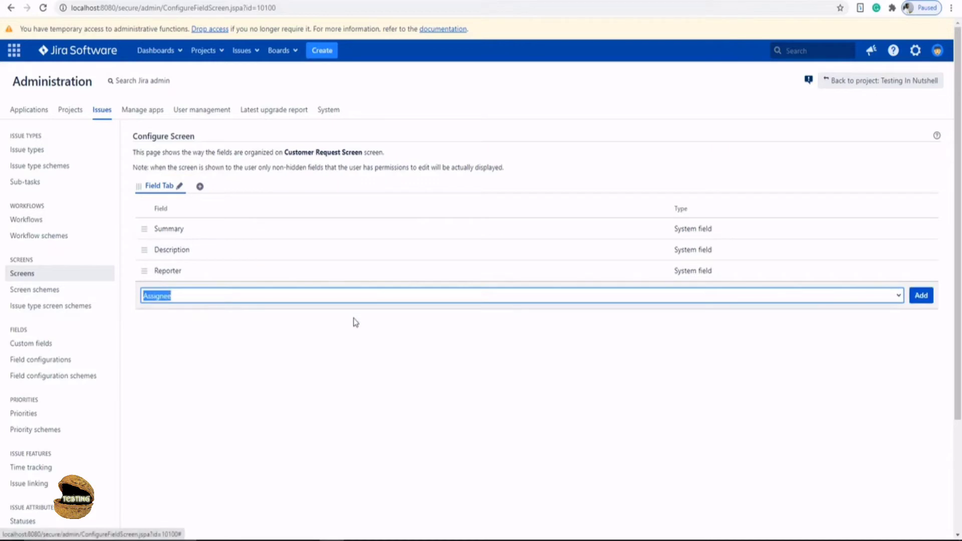
{"action": "key", "text": "Return"}
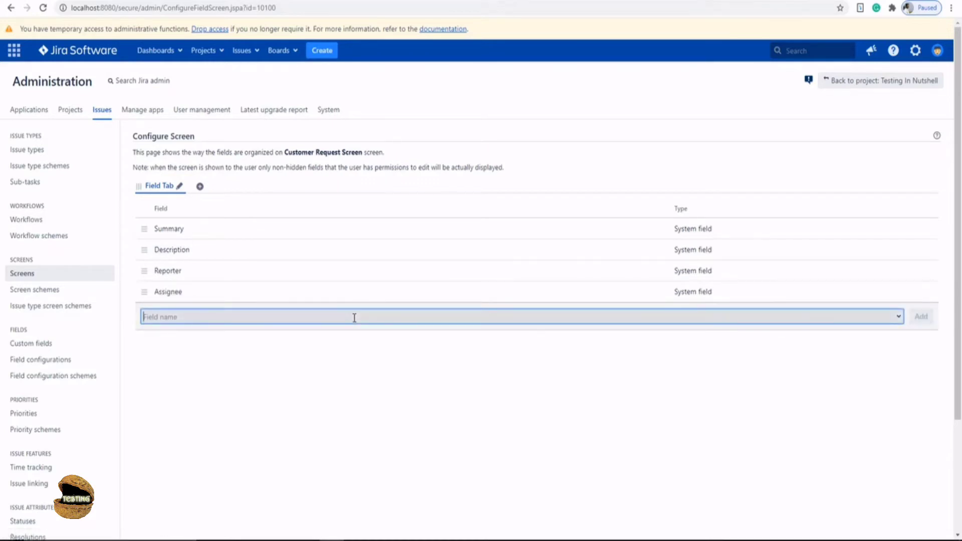
{"action": "type", "text": "due"}
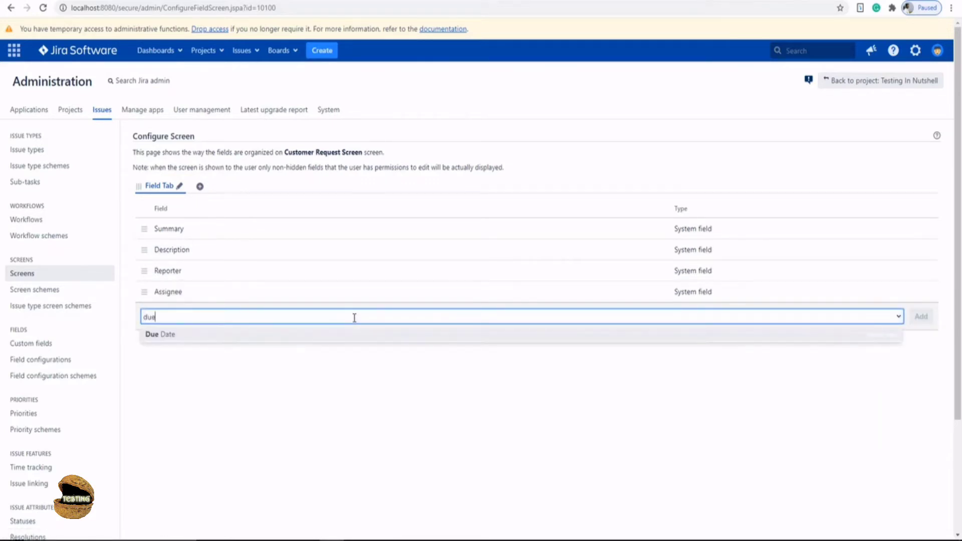
{"action": "left_click", "coordinate": [360, 339]}
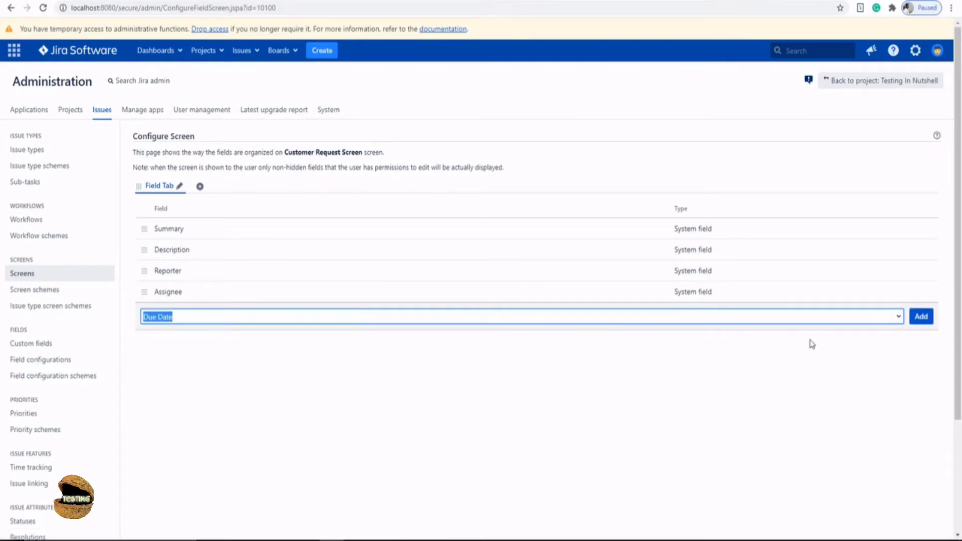
{"action": "key", "text": "Return"}
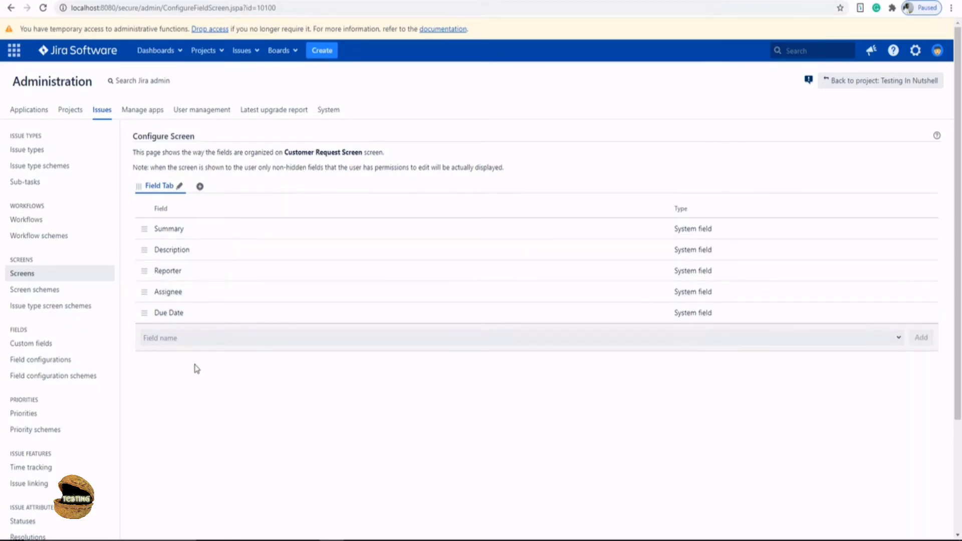
{"action": "left_click", "coordinate": [47, 292]}
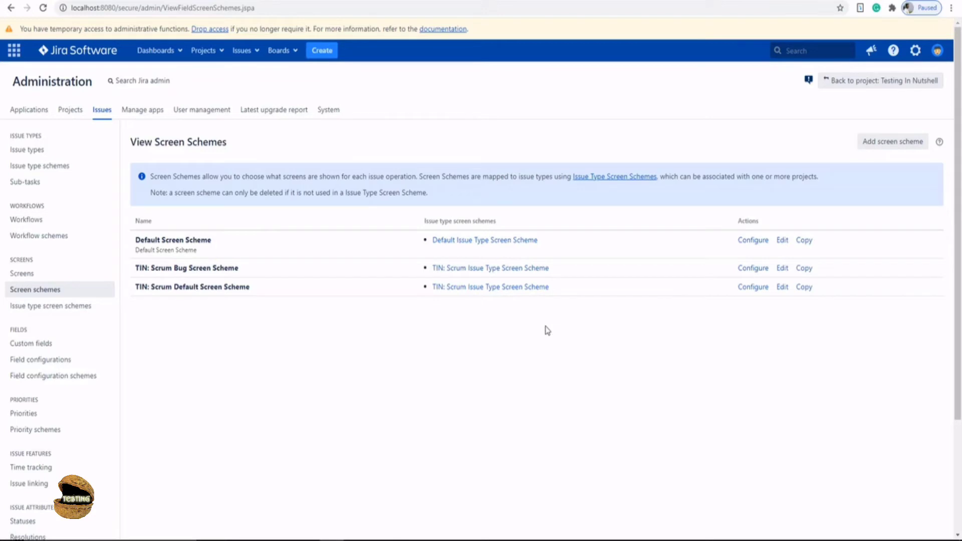
- Add screen scheme 'Customer Screen Scheme' with Customer Request Screen as its default screen
{"action": "left_click", "coordinate": [901, 146]}
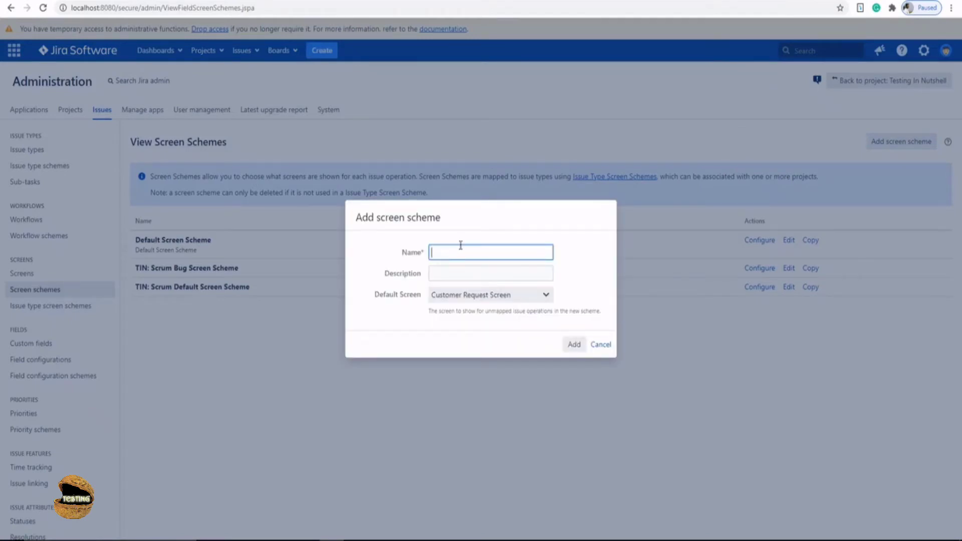
{"action": "type", "text": "Customer Screen Scheme"}
{"action": "left_click_drag", "start_coordinate": [431, 252], "coordinate": [479, 249]}
{"action": "left_click", "coordinate": [471, 273]}
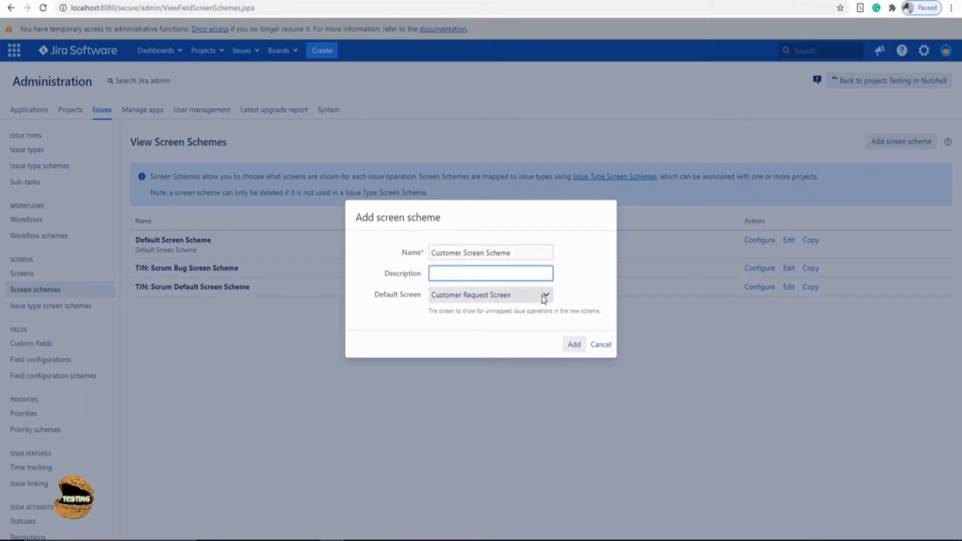
{"action": "left_click", "coordinate": [544, 297]}
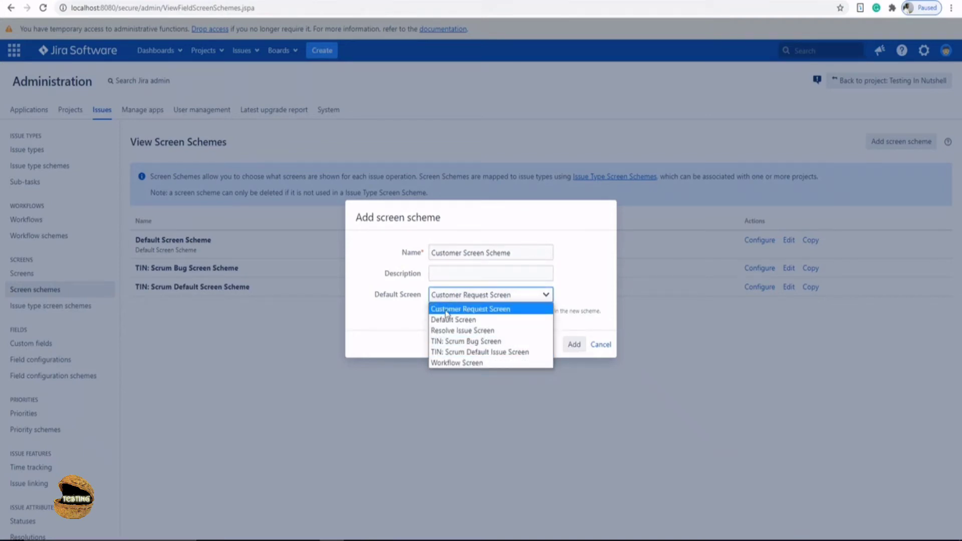
{"action": "left_click", "coordinate": [512, 312]}
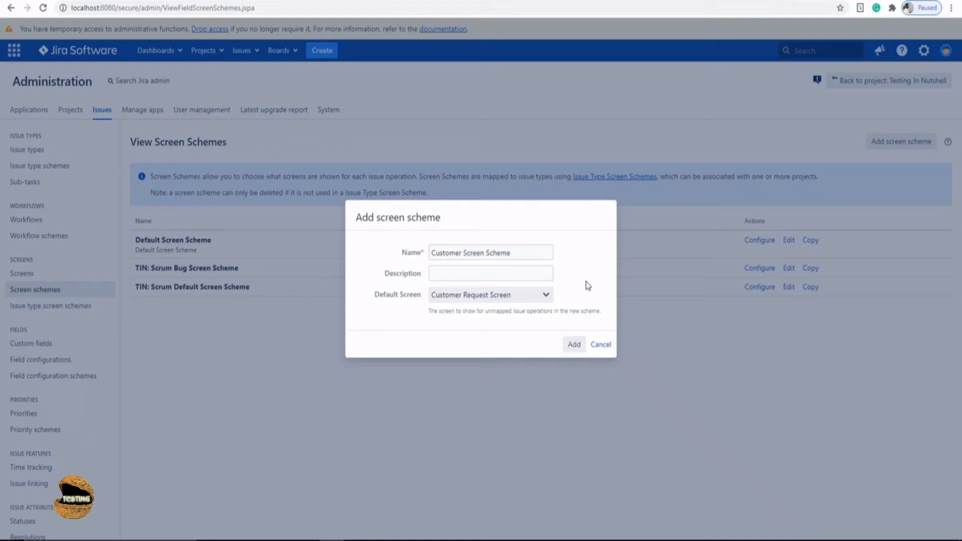
{"action": "left_click", "coordinate": [574, 345]}
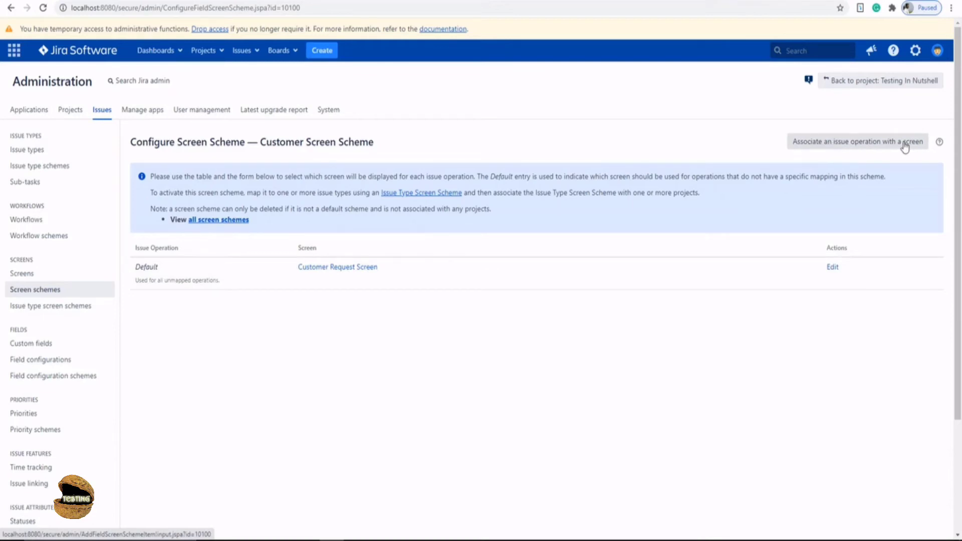
- Begin mapping the Create Issue operation to a screen, then cancel, keeping only the Default mapping
{"action": "left_click", "coordinate": [872, 147]}
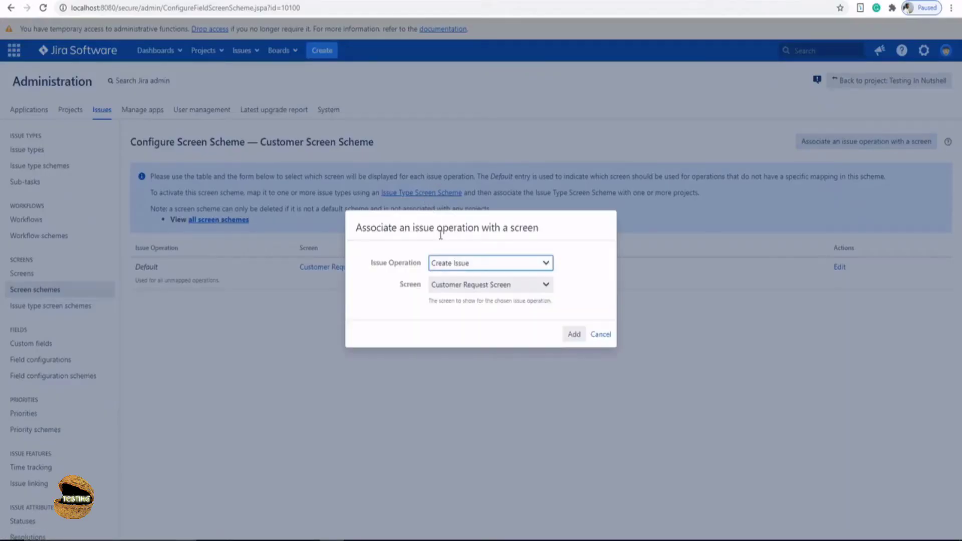
{"action": "left_click", "coordinate": [546, 265]}
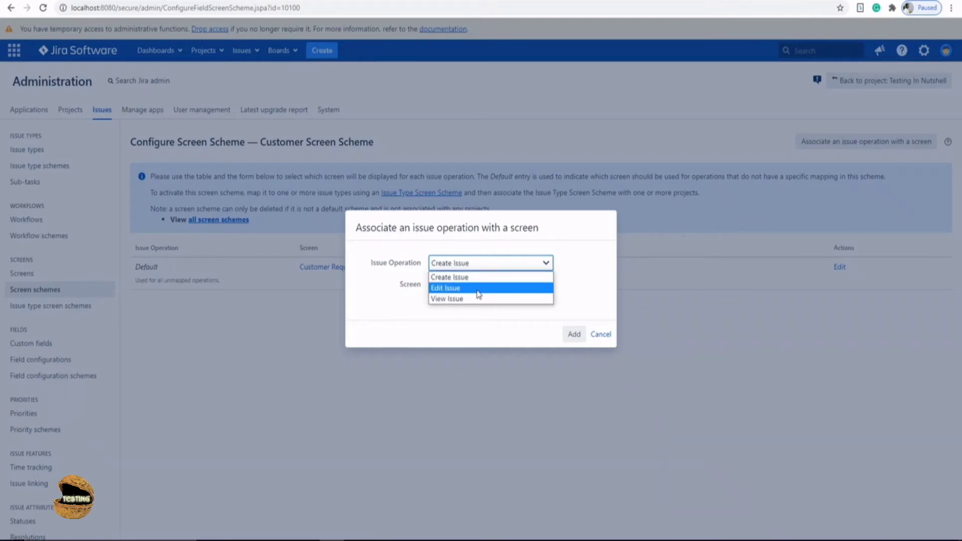
{"action": "left_click", "coordinate": [569, 309]}
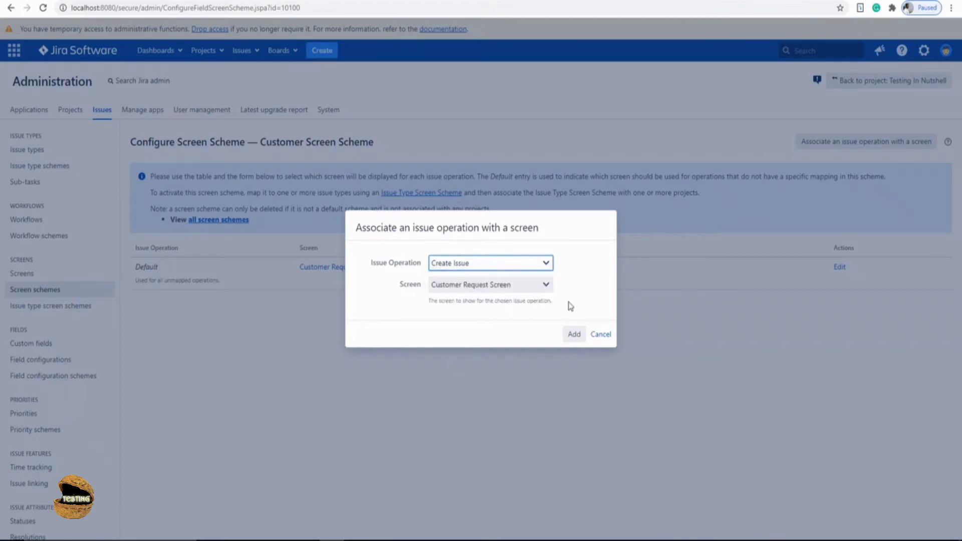
{"action": "left_click", "coordinate": [599, 335]}
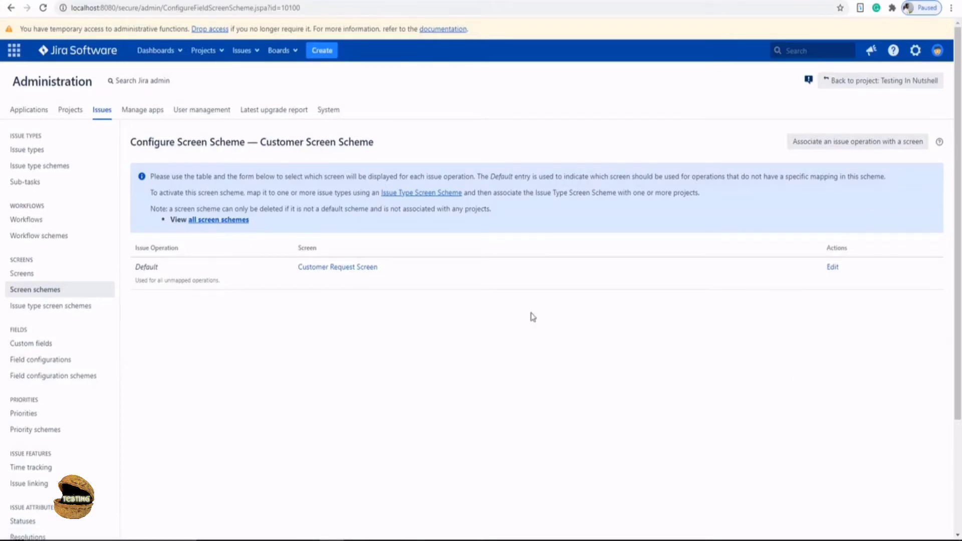
{"action": "left_click_drag", "start_coordinate": [138, 268], "coordinate": [224, 285]}
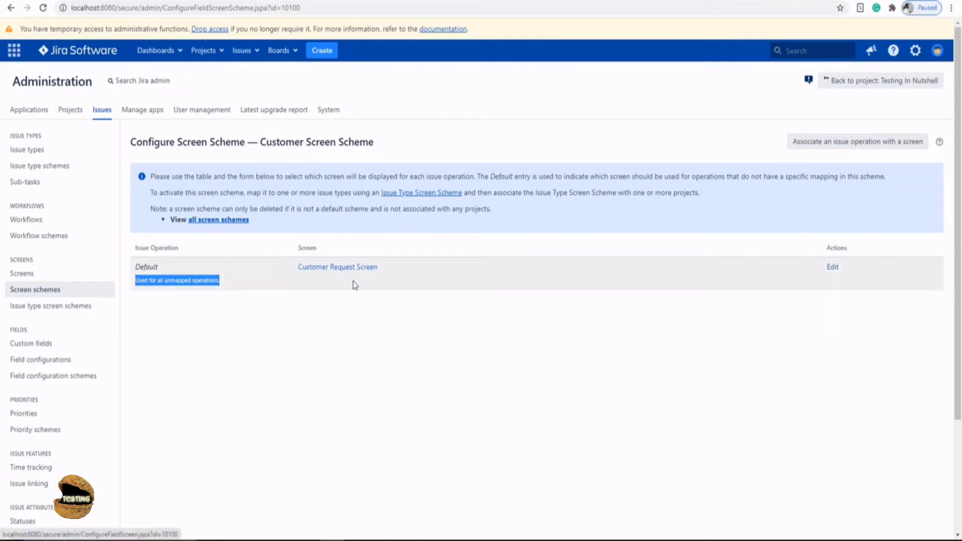
{"action": "left_click", "coordinate": [246, 303]}
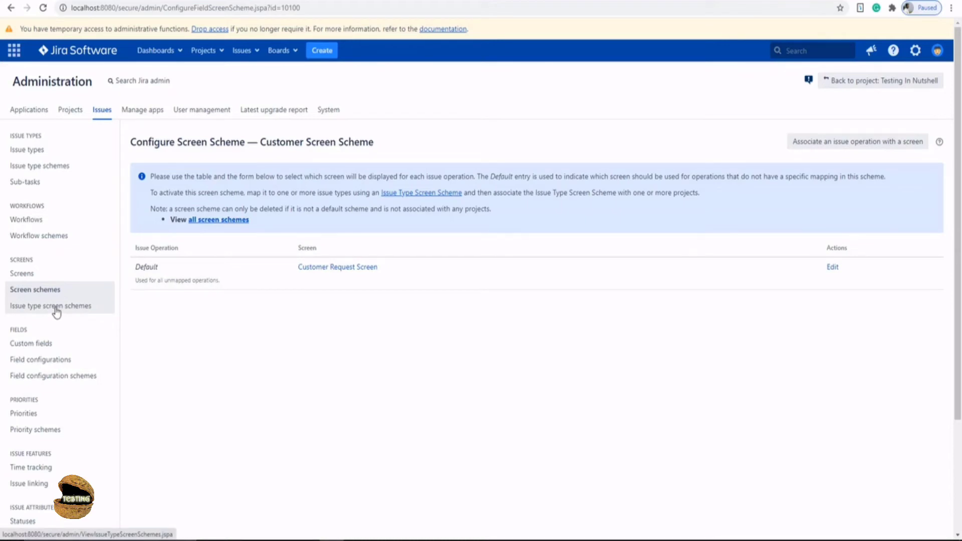
- View Issue type screen schemes and Project settings, then cancel out of the TIN scheme's Edit form
{"action": "left_click", "coordinate": [28, 308]}
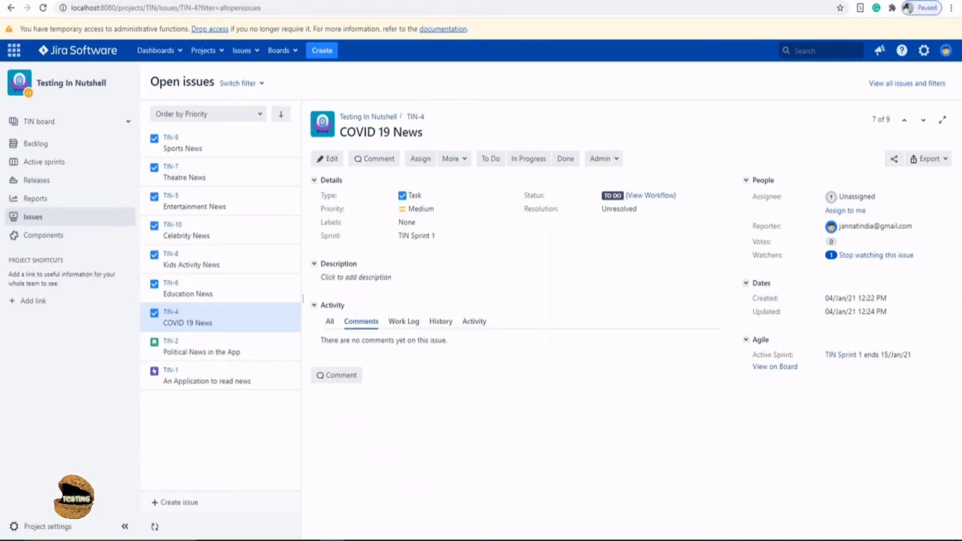
{"action": "left_click", "coordinate": [31, 525]}
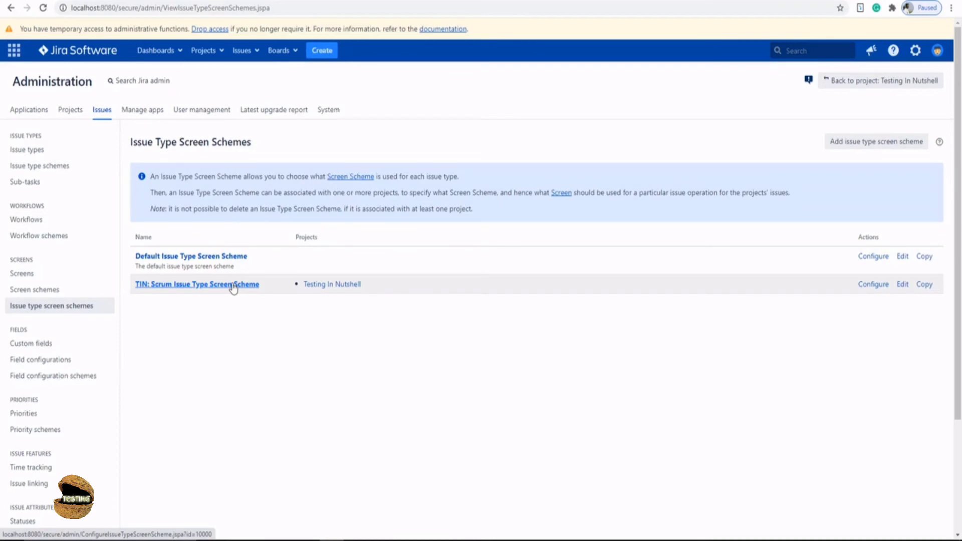
{"action": "left_click", "coordinate": [902, 285]}
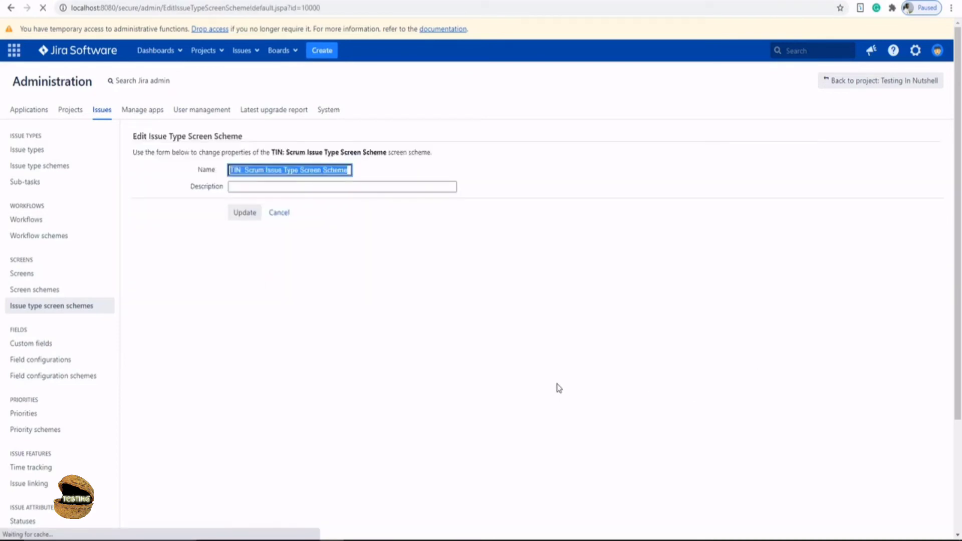
{"action": "left_click", "coordinate": [278, 213]}
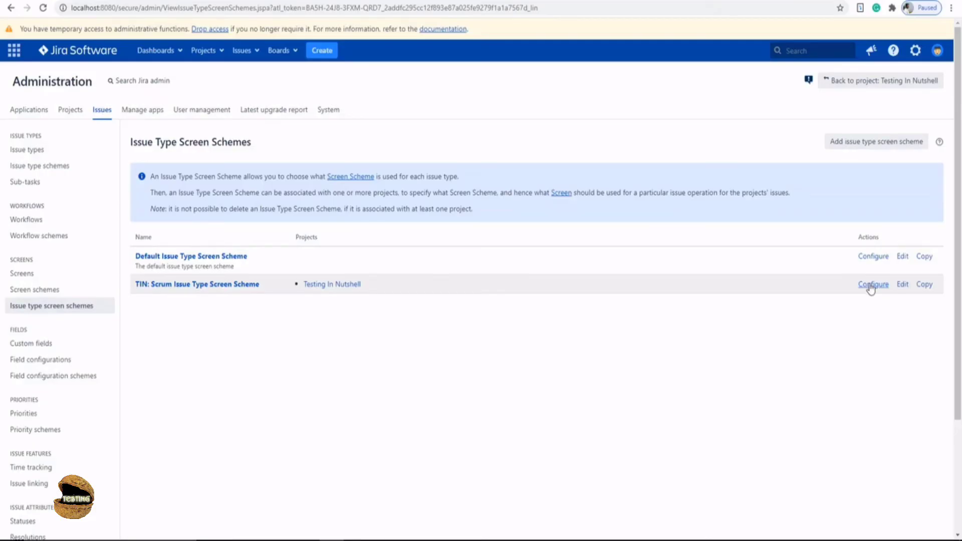
- In TIN: Scrum Issue Type Screen Scheme, associate Customer Request with Customer Screen Scheme
{"action": "left_click", "coordinate": [872, 286]}
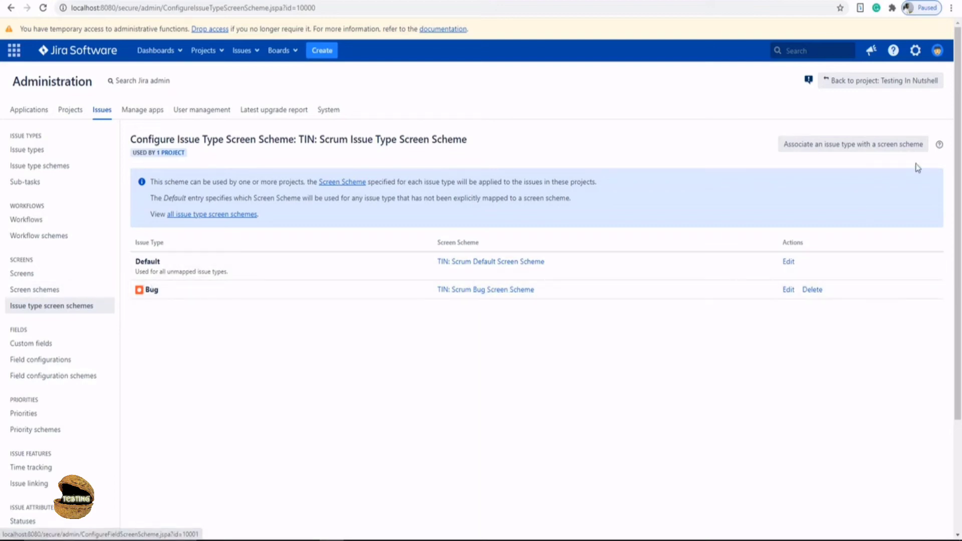
{"action": "left_click", "coordinate": [870, 146]}
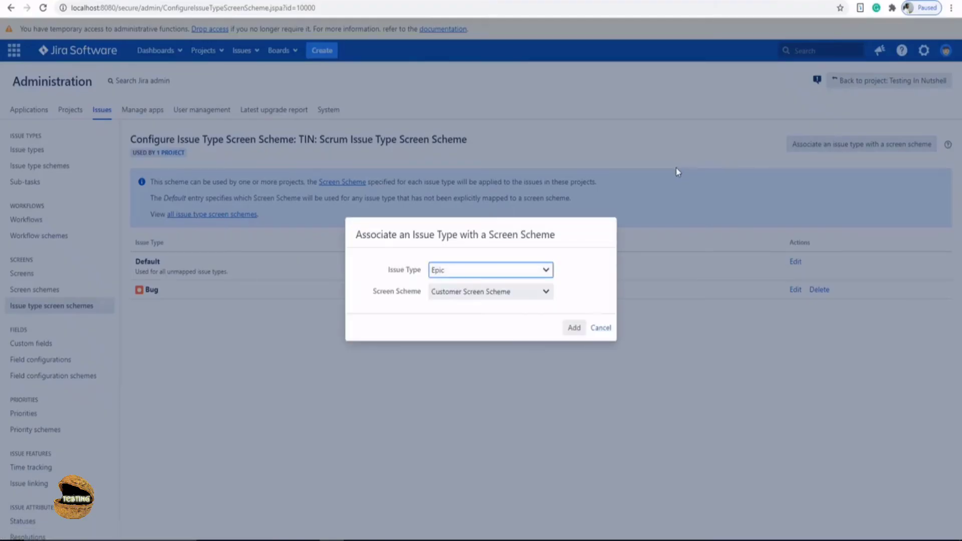
{"action": "left_click", "coordinate": [493, 273]}
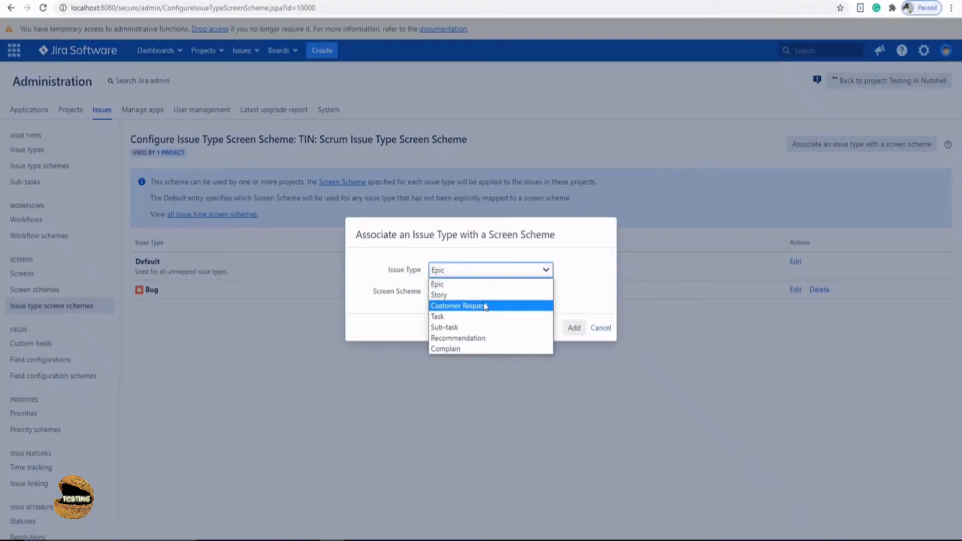
{"action": "left_click", "coordinate": [484, 306]}
{"action": "left_click", "coordinate": [509, 296]}
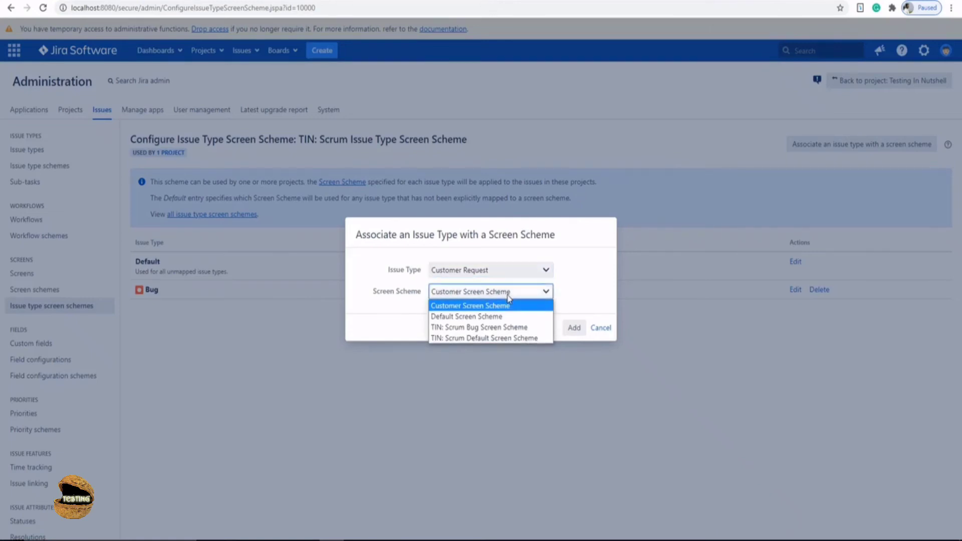
{"action": "left_click", "coordinate": [517, 310]}
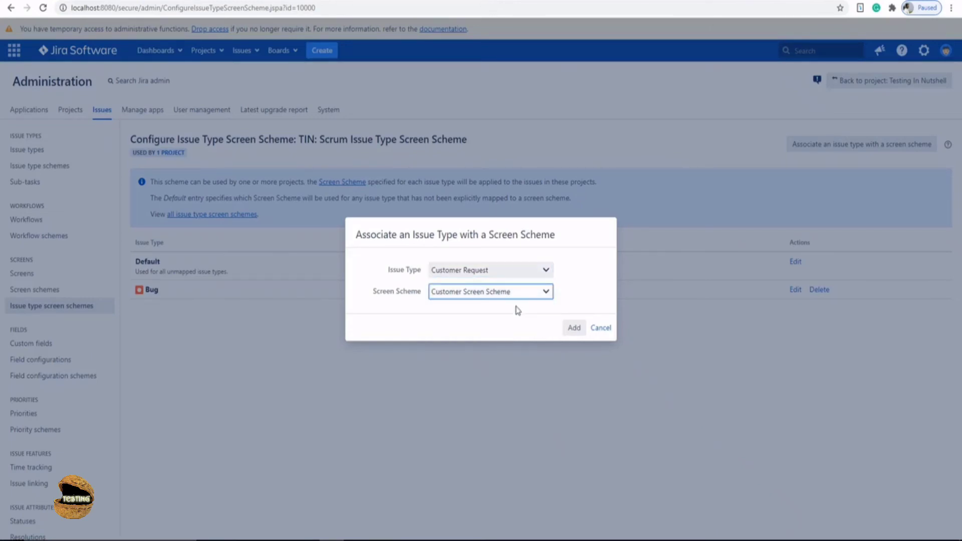
{"action": "left_click", "coordinate": [575, 329]}
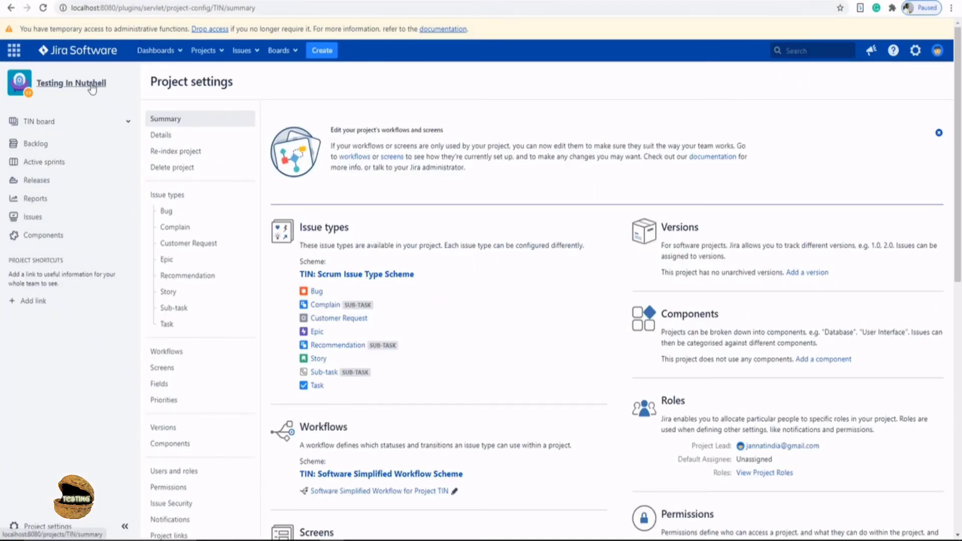
- In Testing In Nutshell, start a new issue and switch its type from Customer Request to Task, then Bug
{"action": "left_click", "coordinate": [91, 88]}
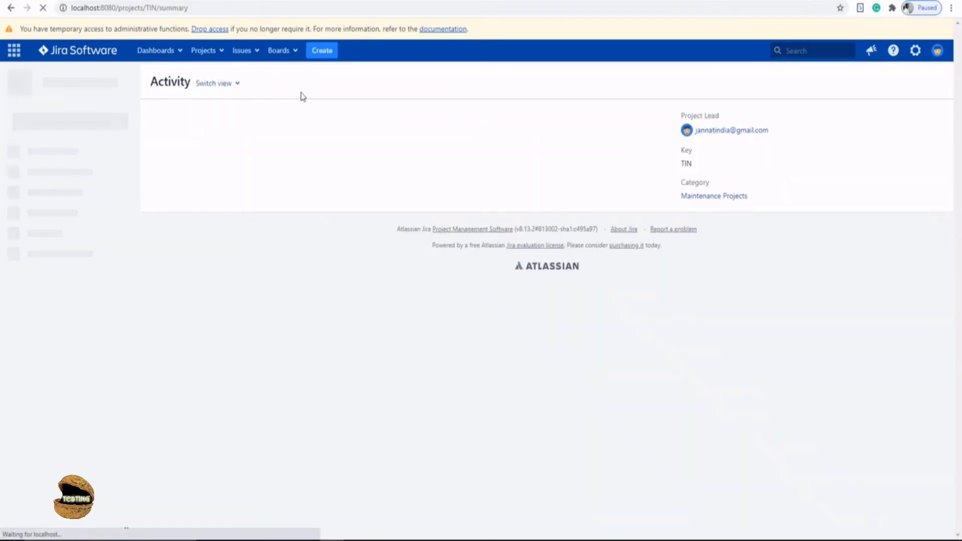
{"action": "left_click", "coordinate": [323, 52]}
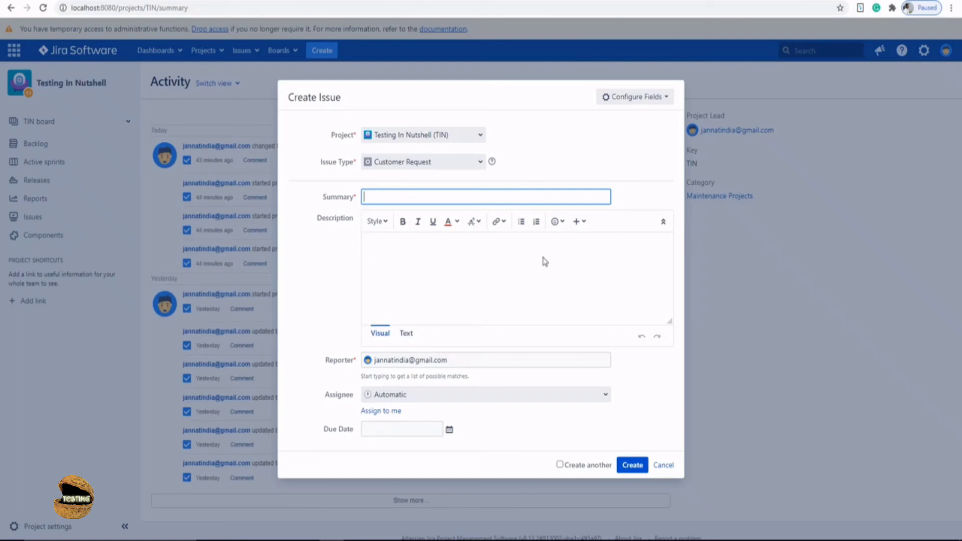
{"action": "left_click", "coordinate": [468, 164]}
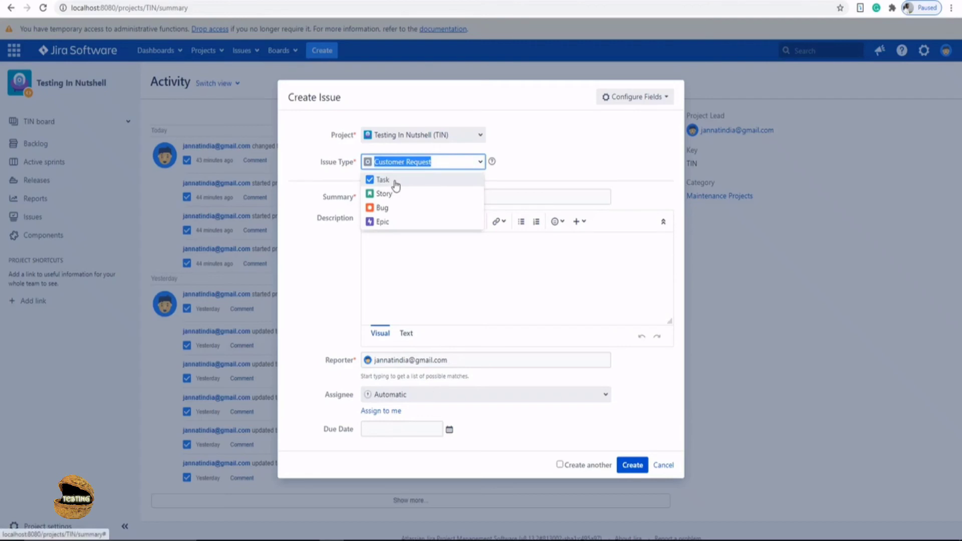
{"action": "left_click", "coordinate": [391, 182]}
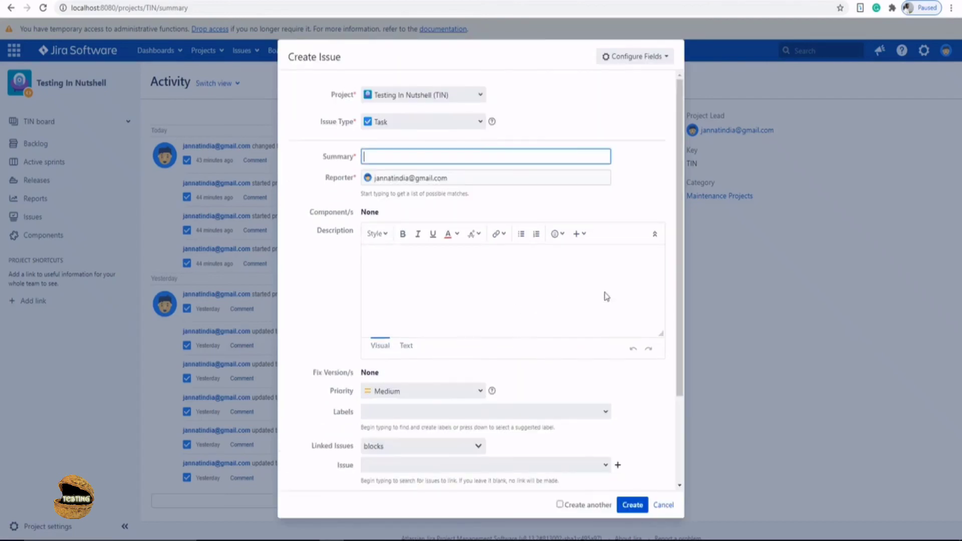
{"action": "left_click_drag", "start_coordinate": [680, 222], "coordinate": [681, 337]}
{"action": "scroll", "coordinate": [682, 297], "scroll_direction": "up", "scroll_amount": 3}
{"action": "left_click", "coordinate": [480, 122]}
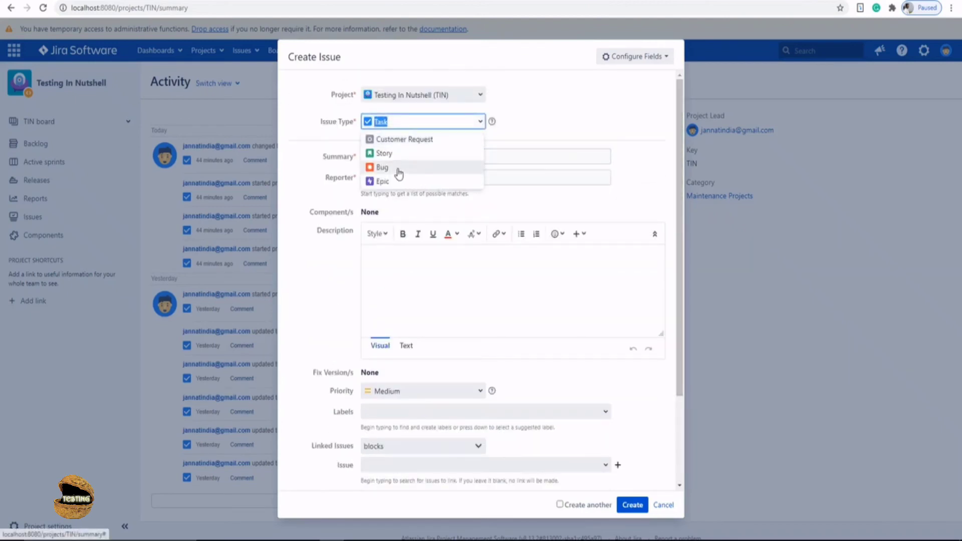
{"action": "left_click", "coordinate": [396, 170]}
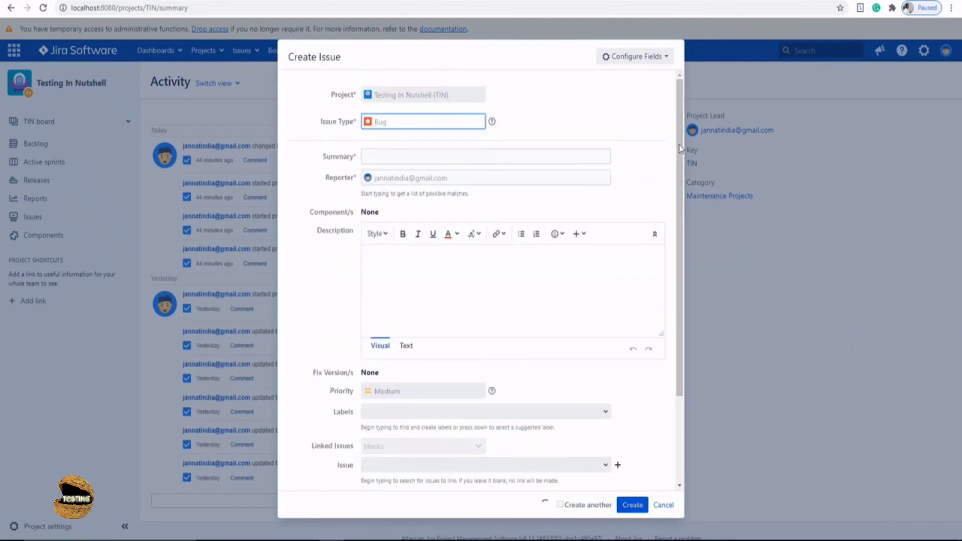
{"action": "scroll", "coordinate": [681, 197], "scroll_direction": "down", "scroll_amount": 1}
{"action": "left_click_drag", "start_coordinate": [681, 197], "coordinate": [686, 80]}
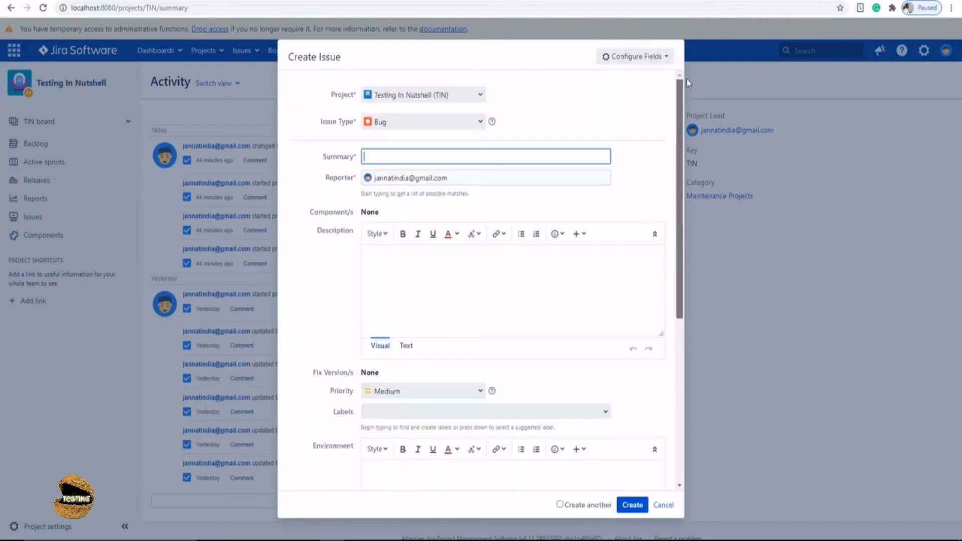
- Cancel the new Bug issue and return to the Screen schemes admin list
{"action": "left_click", "coordinate": [663, 505]}
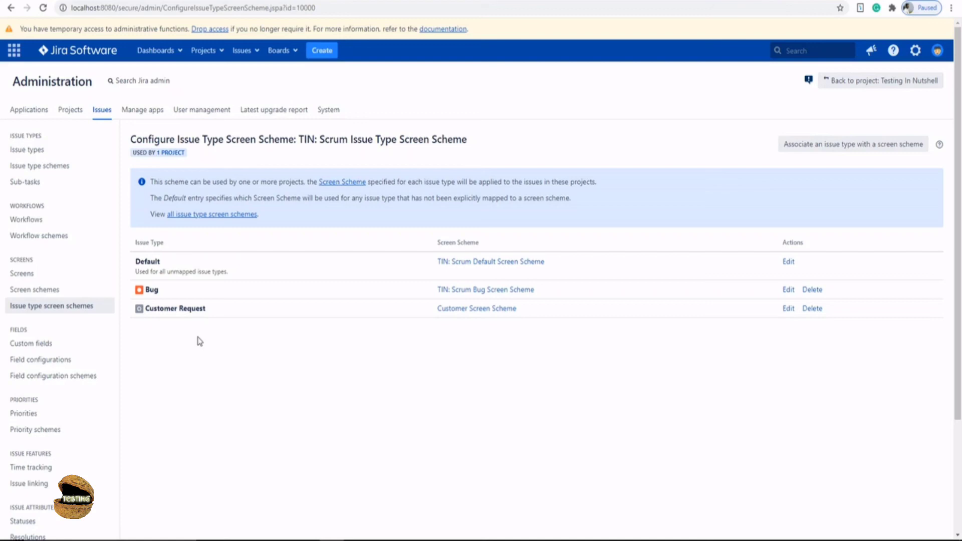
{"action": "left_click", "coordinate": [59, 290]}
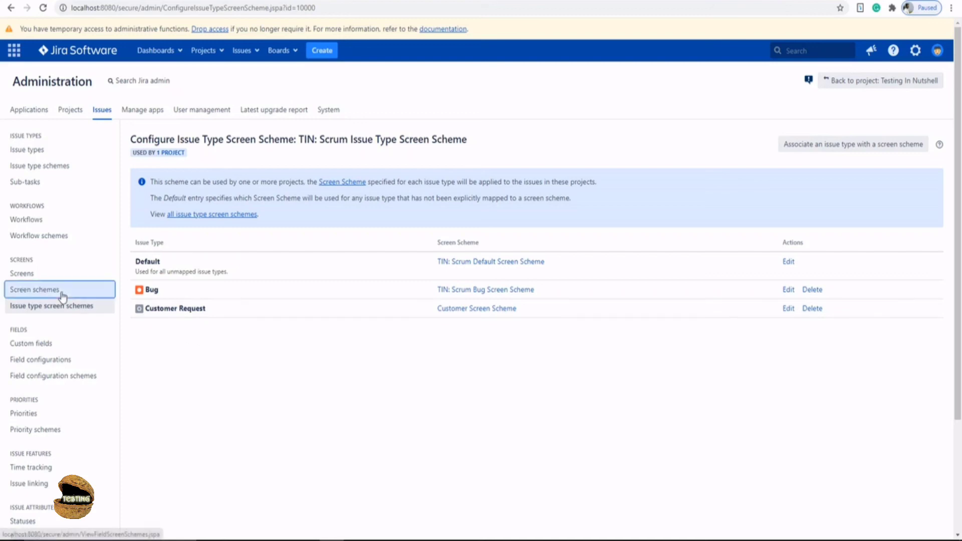